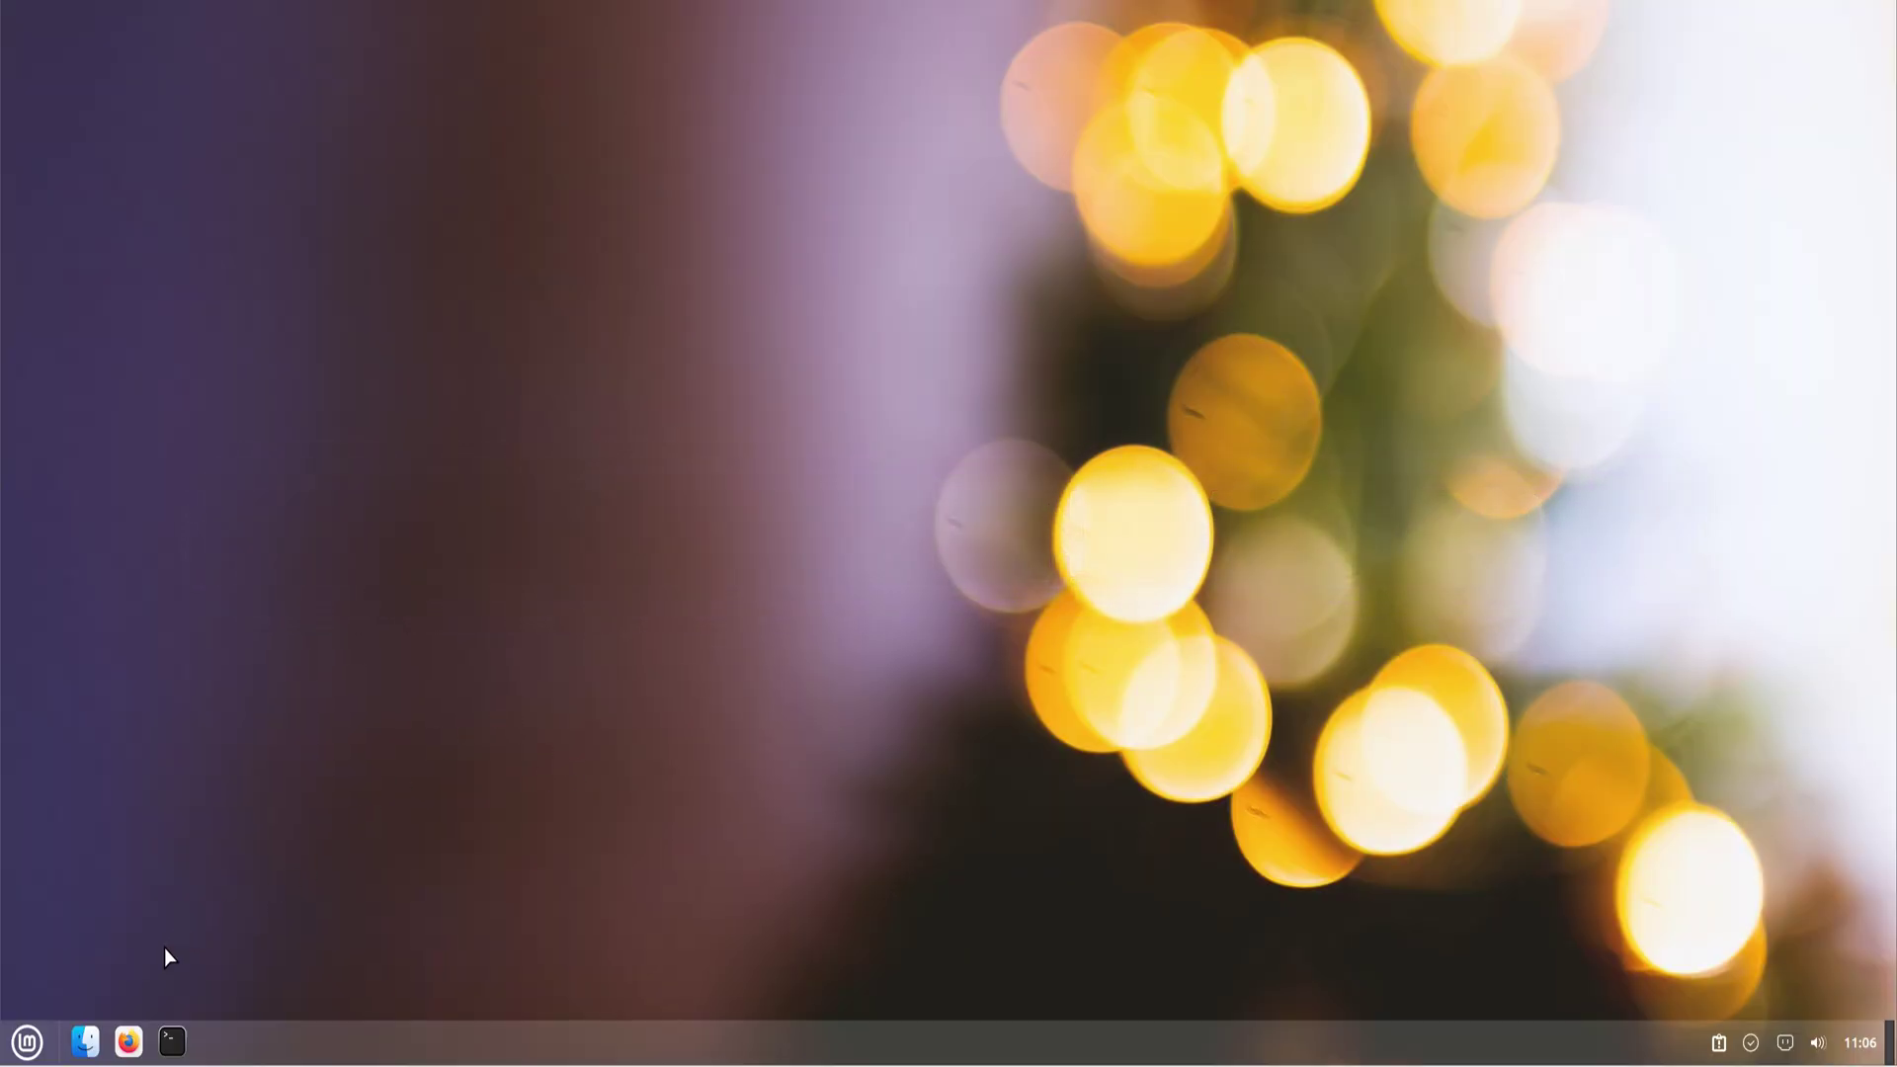
Open Nemo on the Home folder from the panel launcher
left_click(87, 1043)
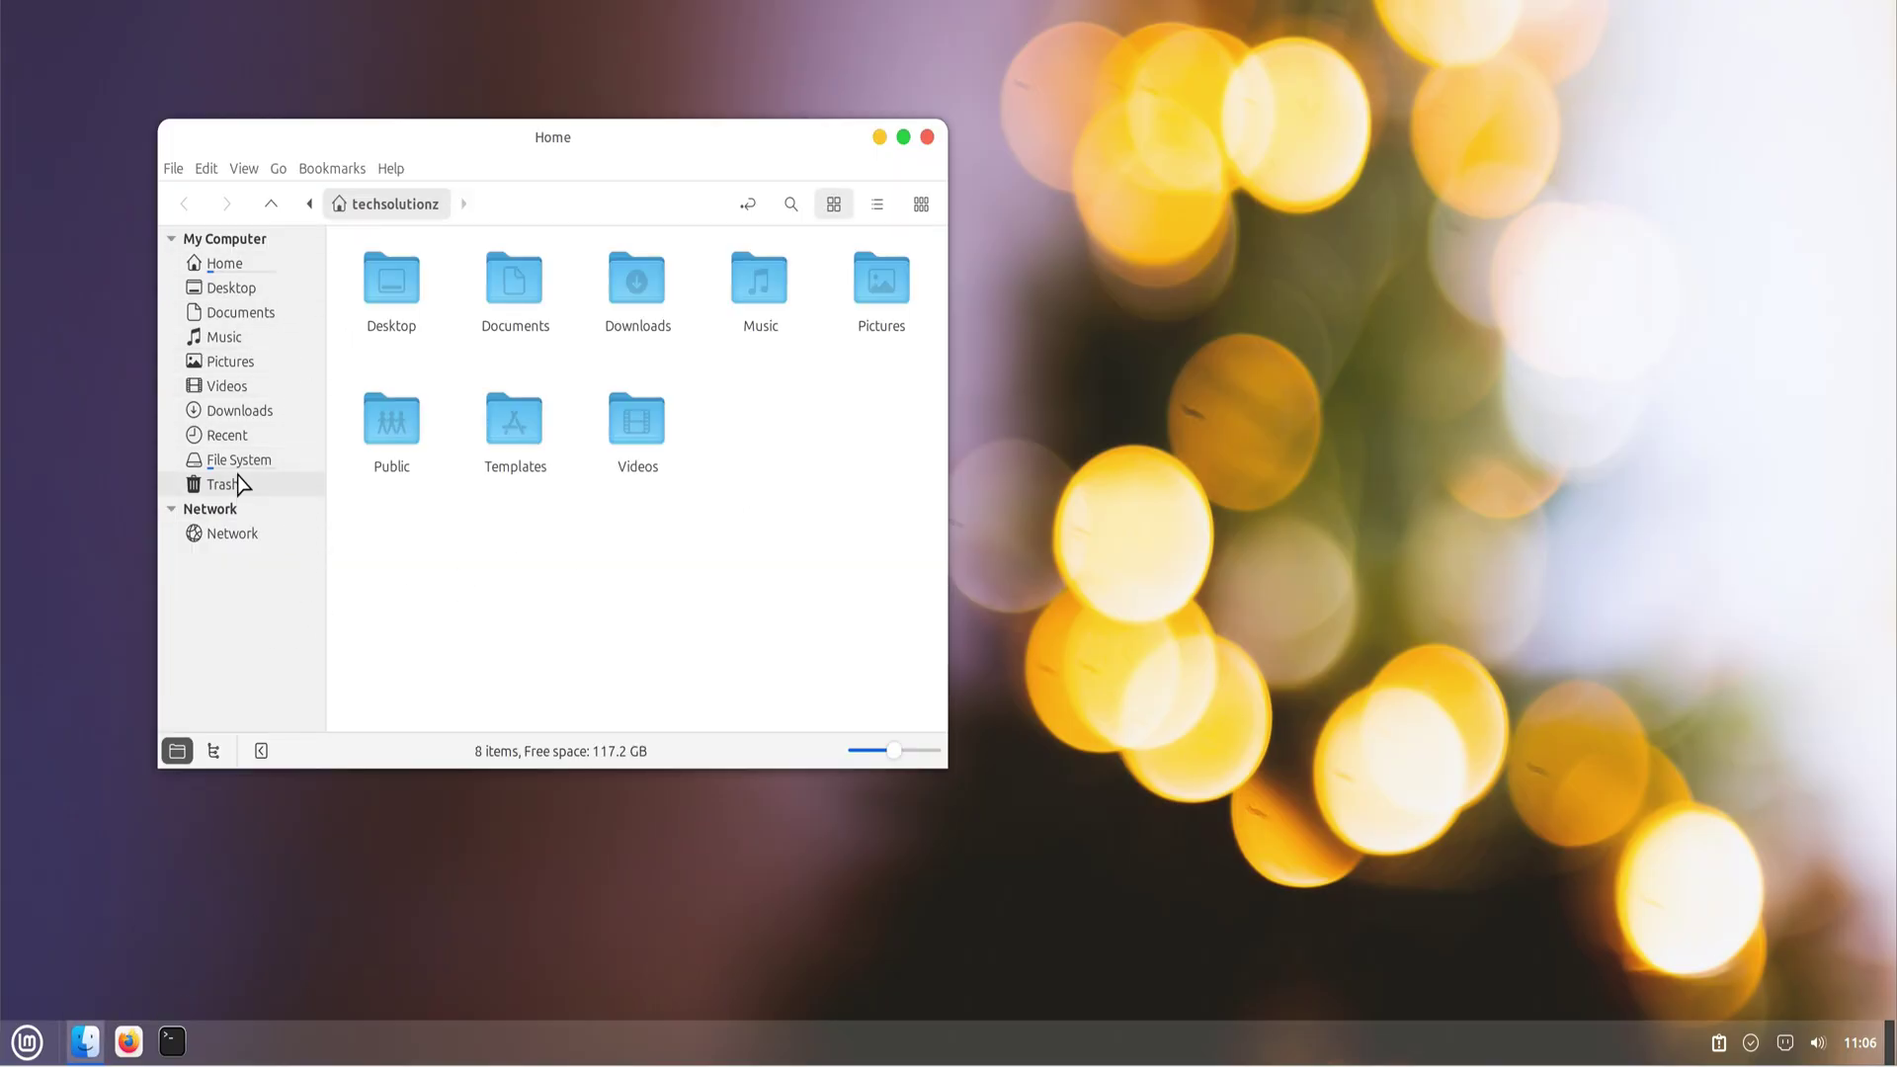
Browse from File System through etc and apt into the sources.list.d folder
left_click(237, 459)
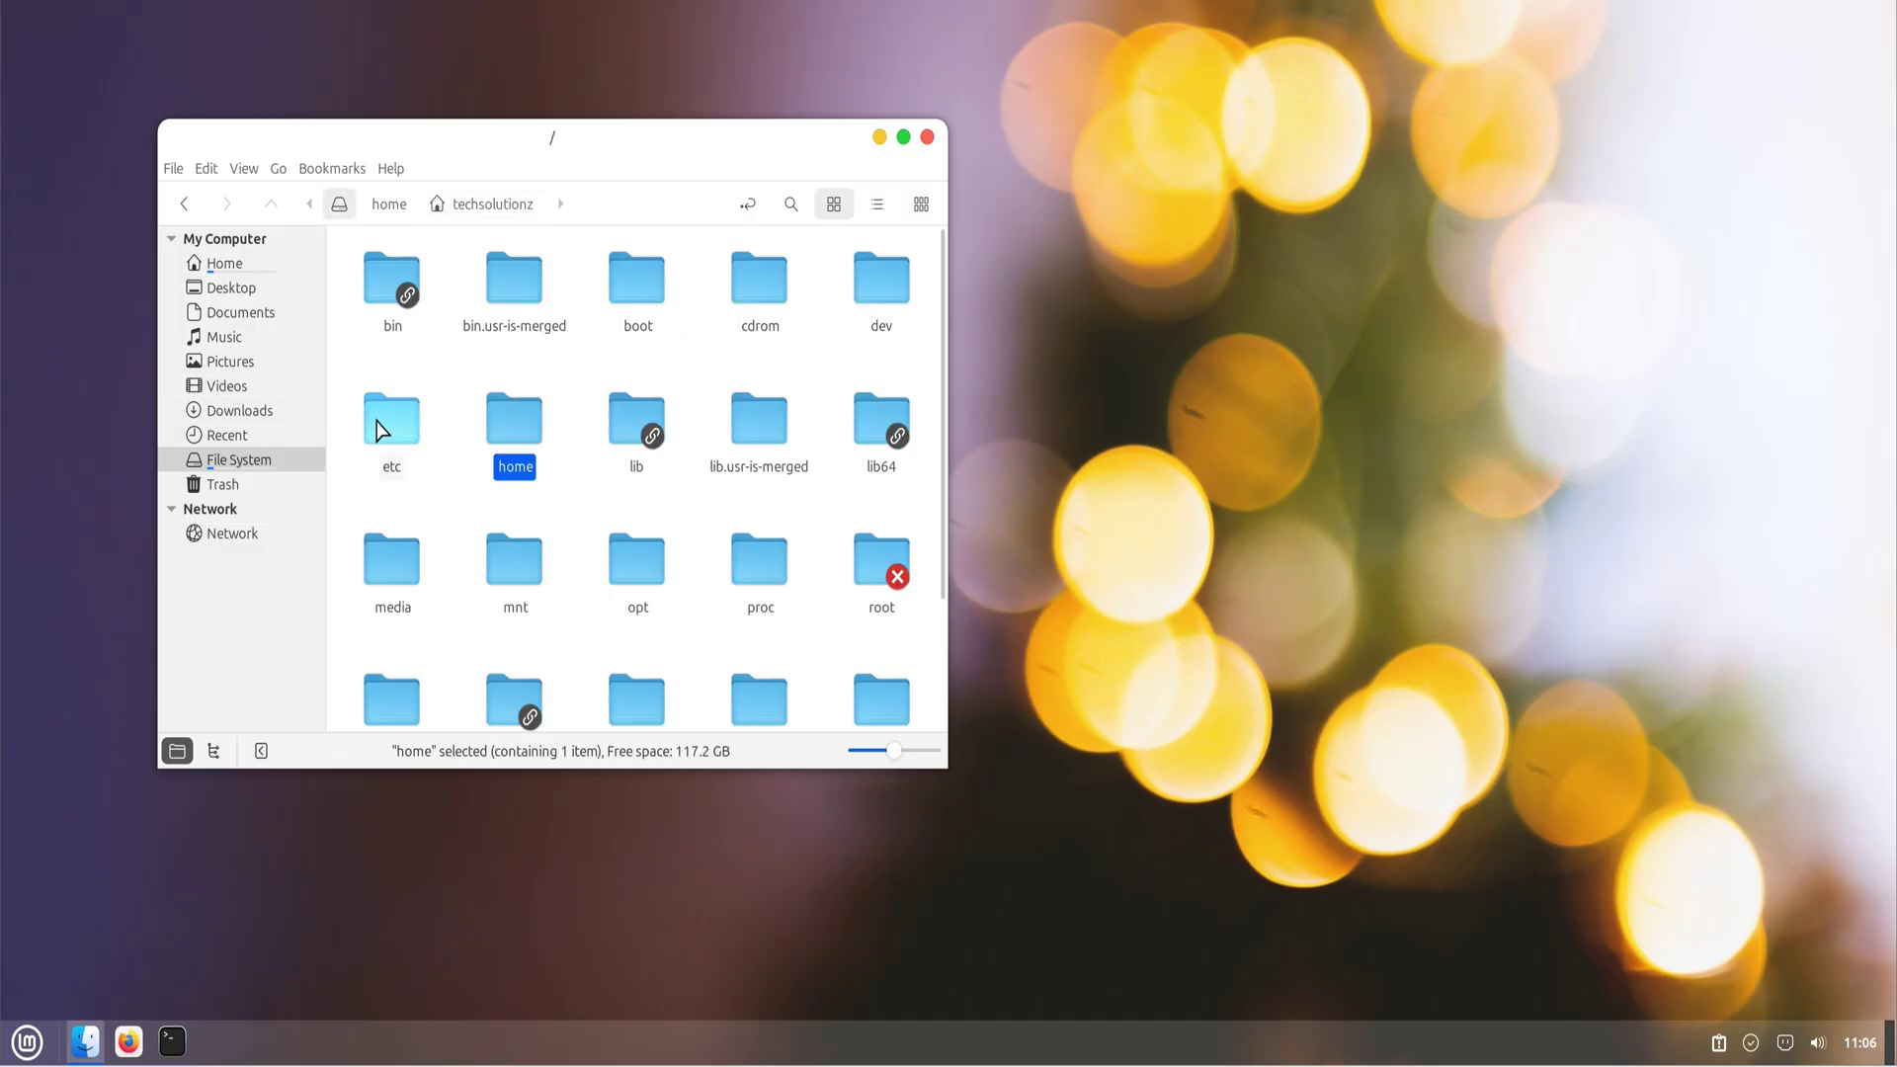
double_click(378, 421)
left_click(518, 440)
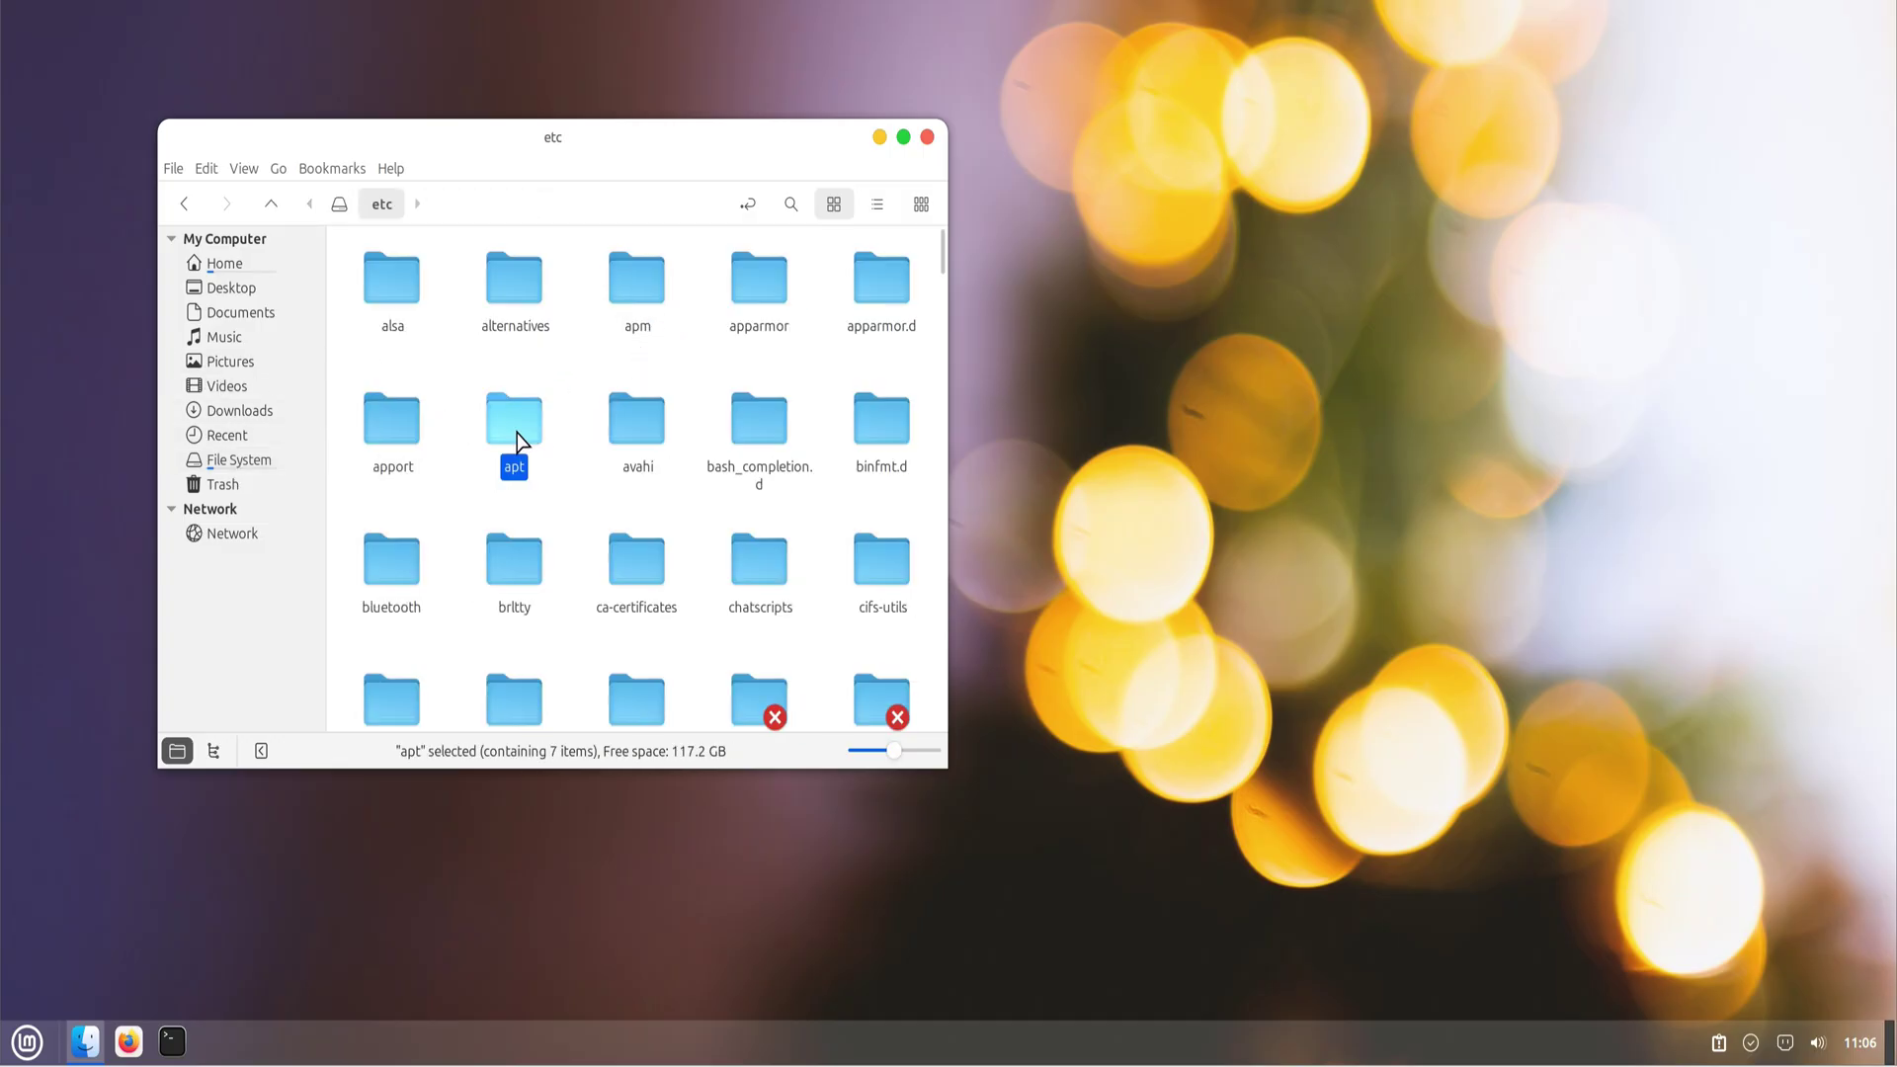
double_click(517, 440)
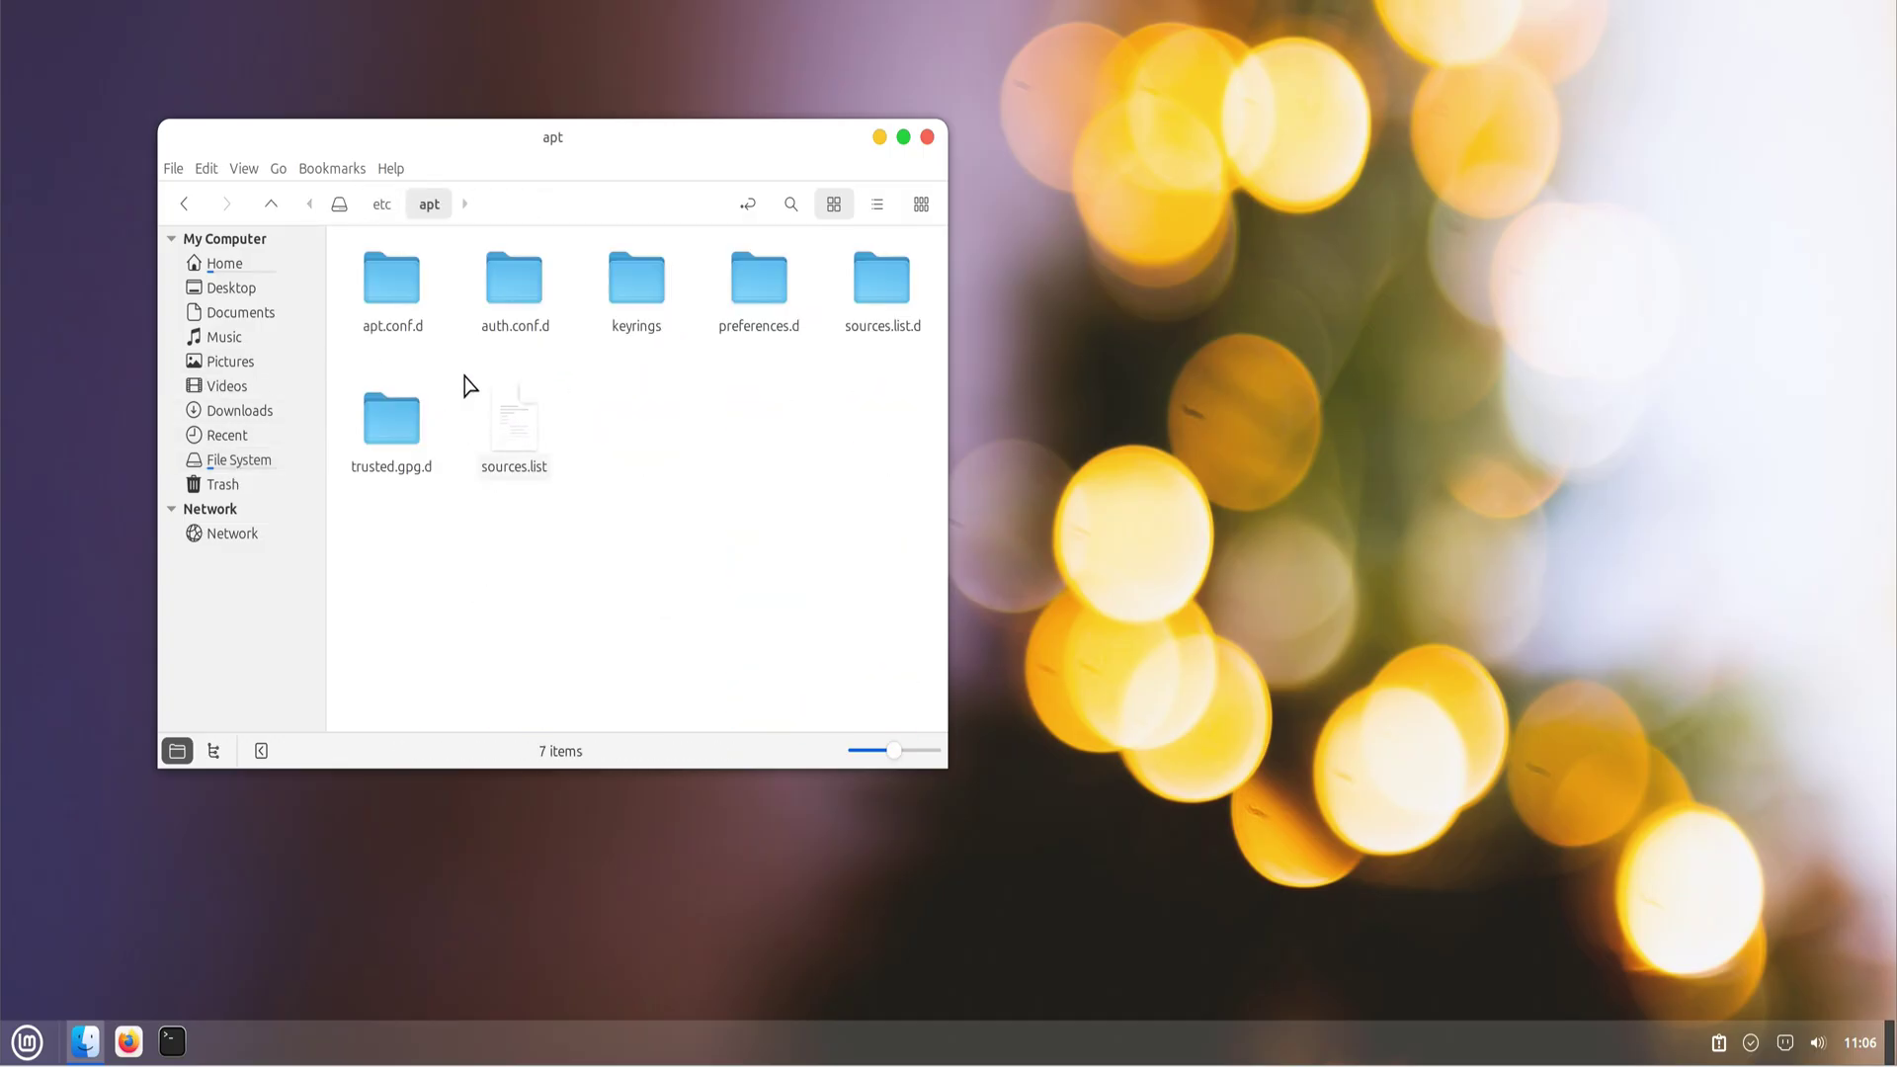
double_click(894, 294)
Reopen sources.list.d as root with password authentication and bring up official-package-repositories.list's actions
right_click(403, 296)
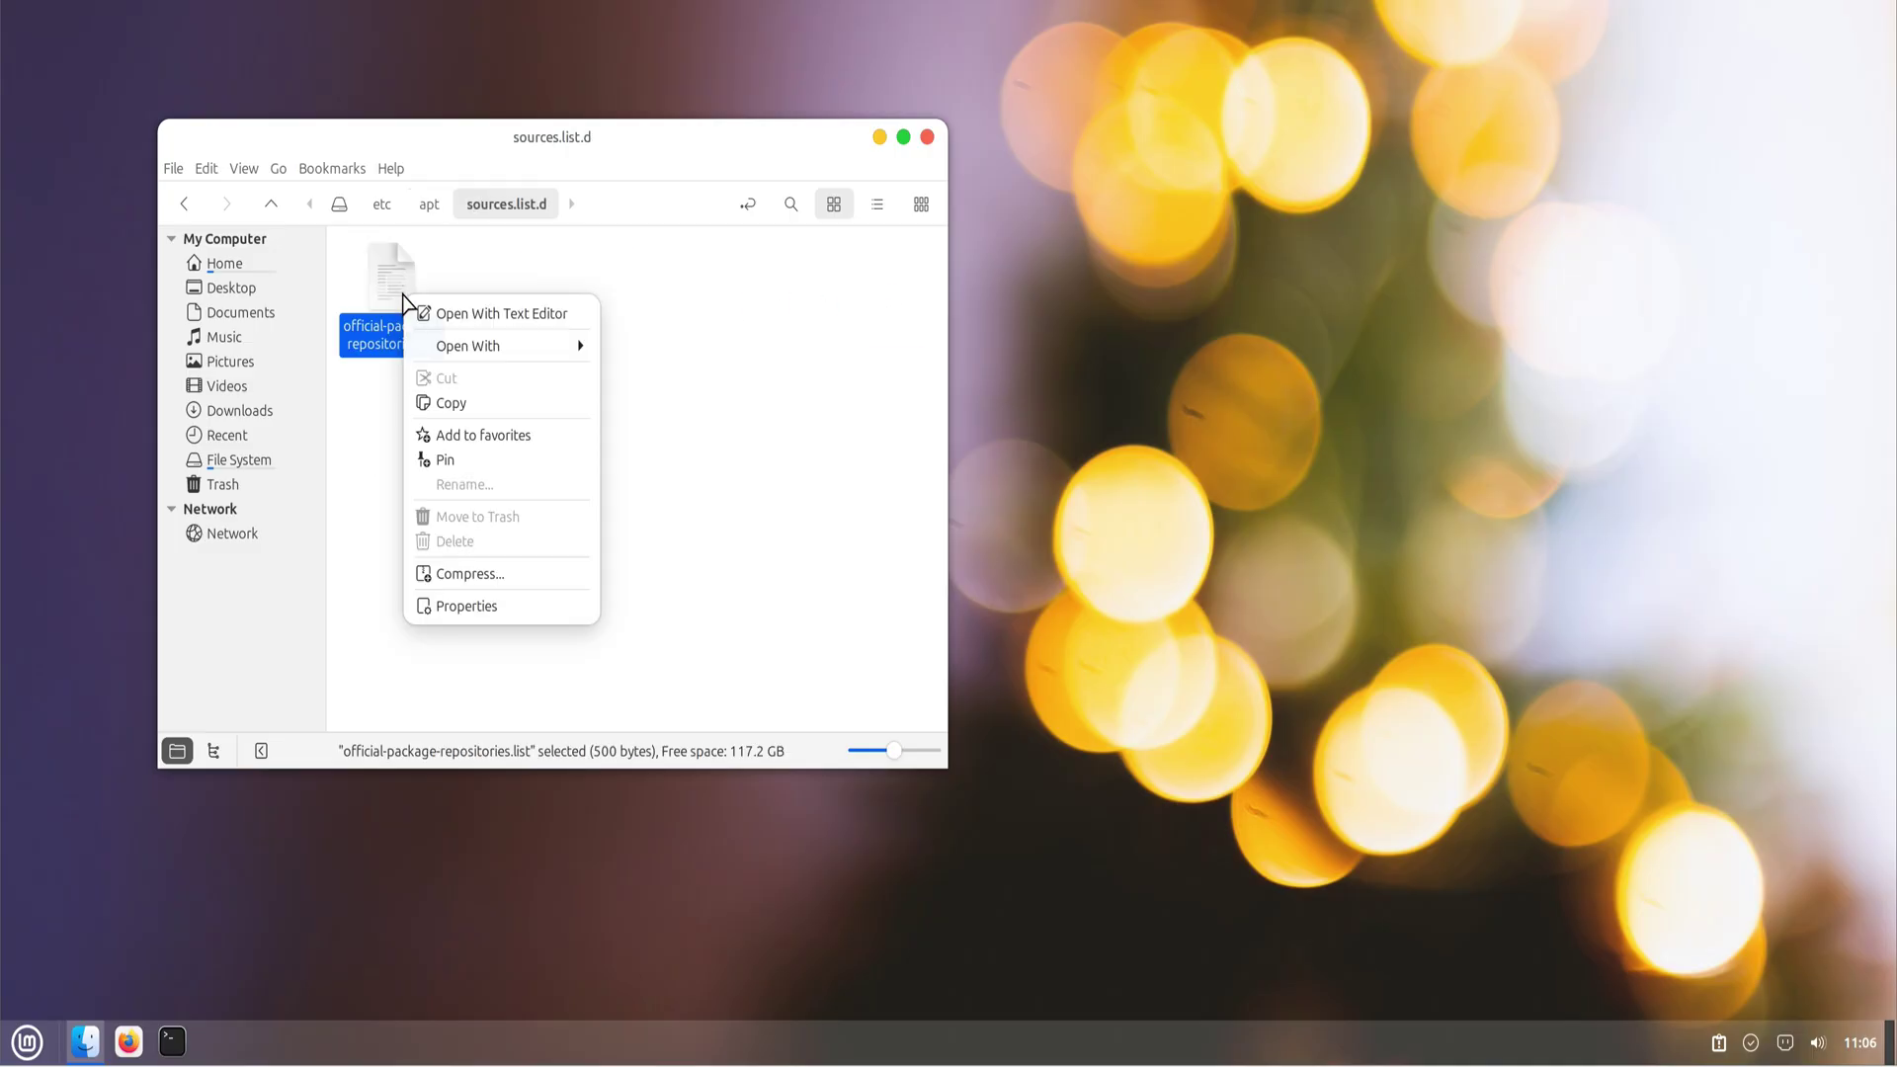
left_click(726, 408)
right_click(726, 409)
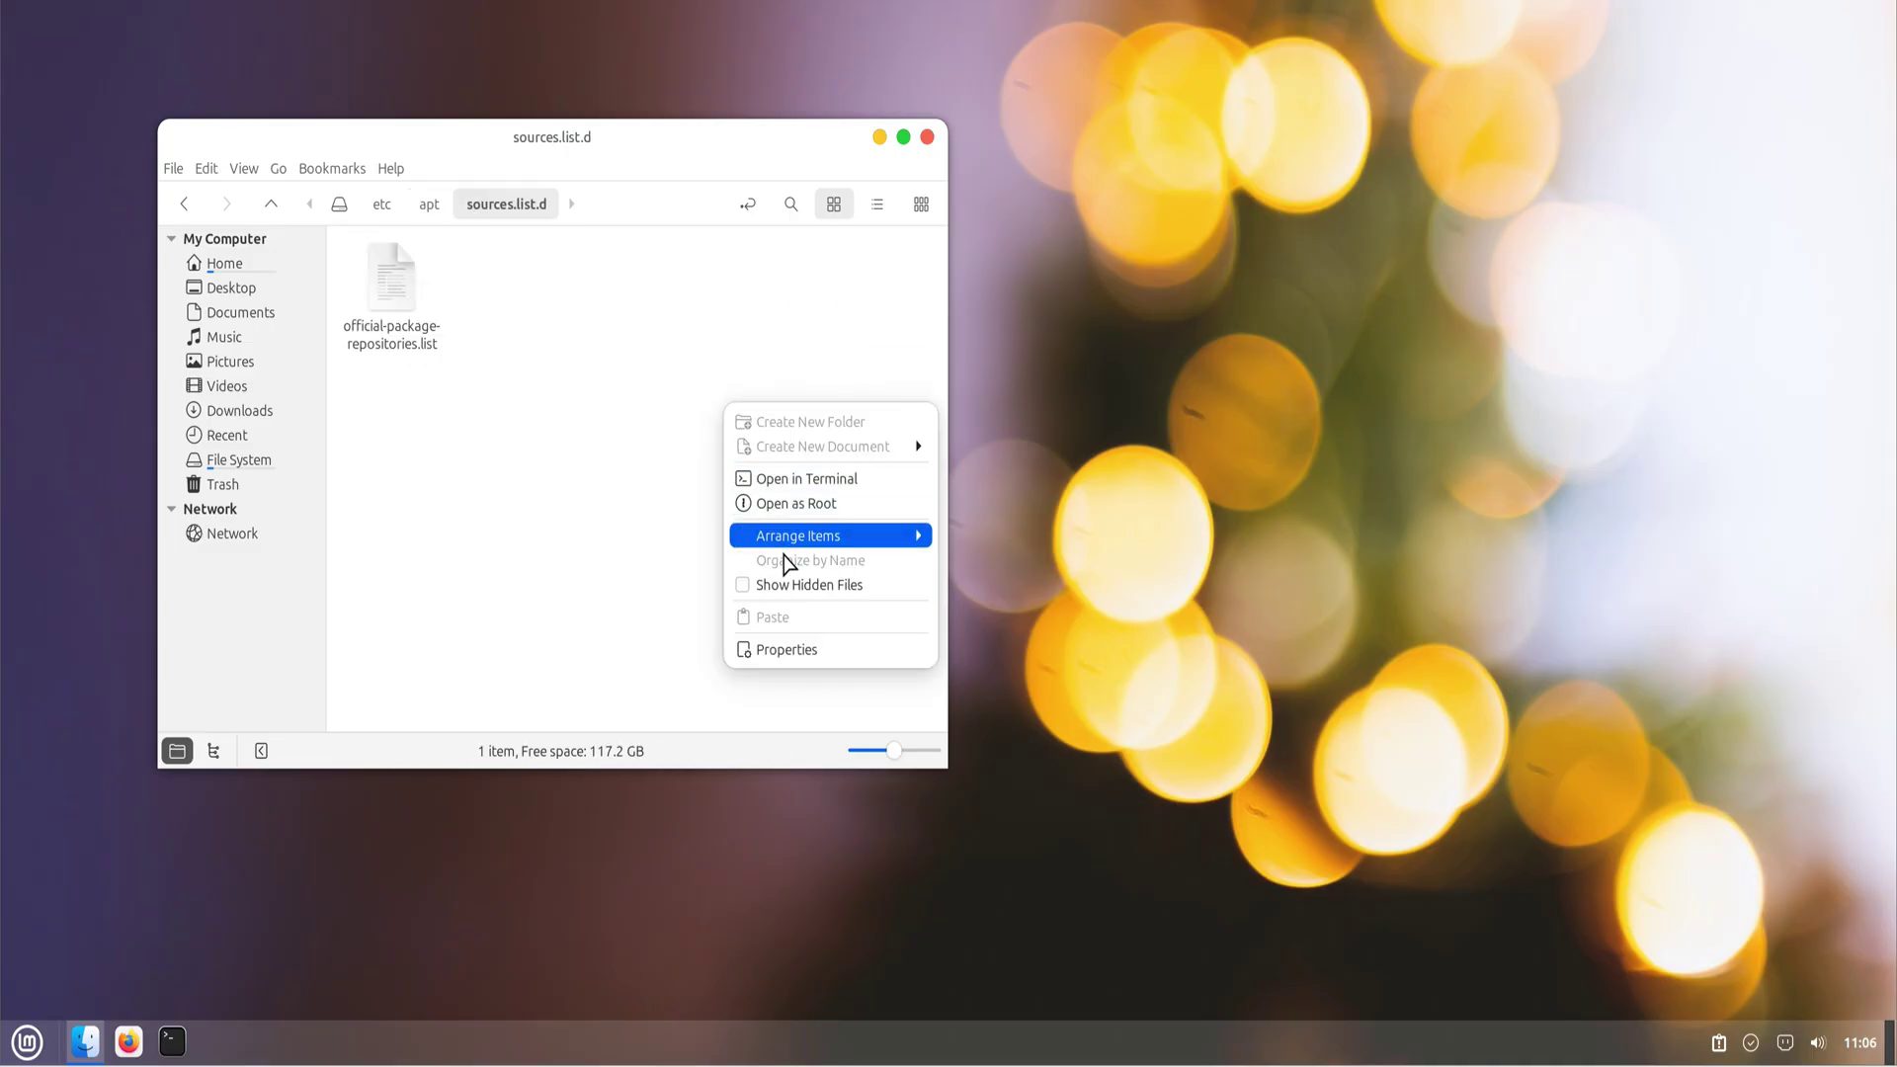
left_click(830, 507)
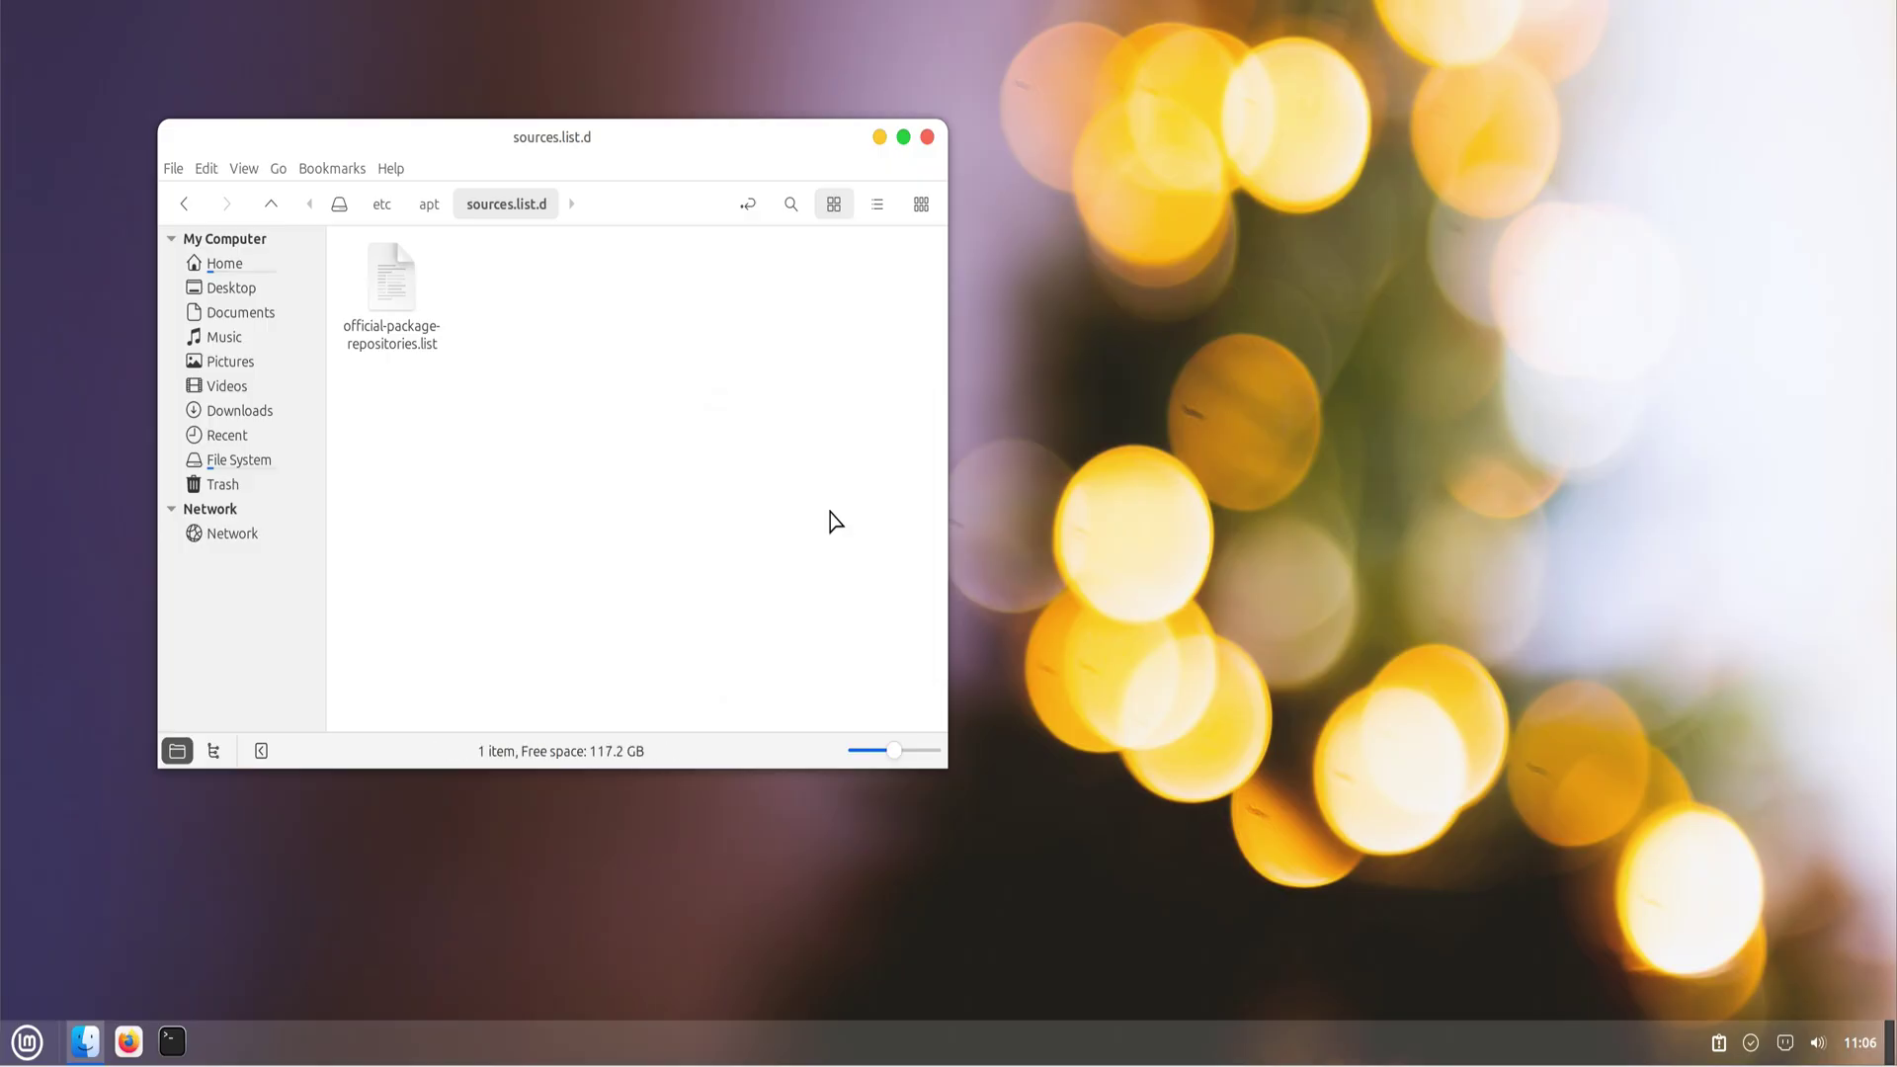
type("•••")
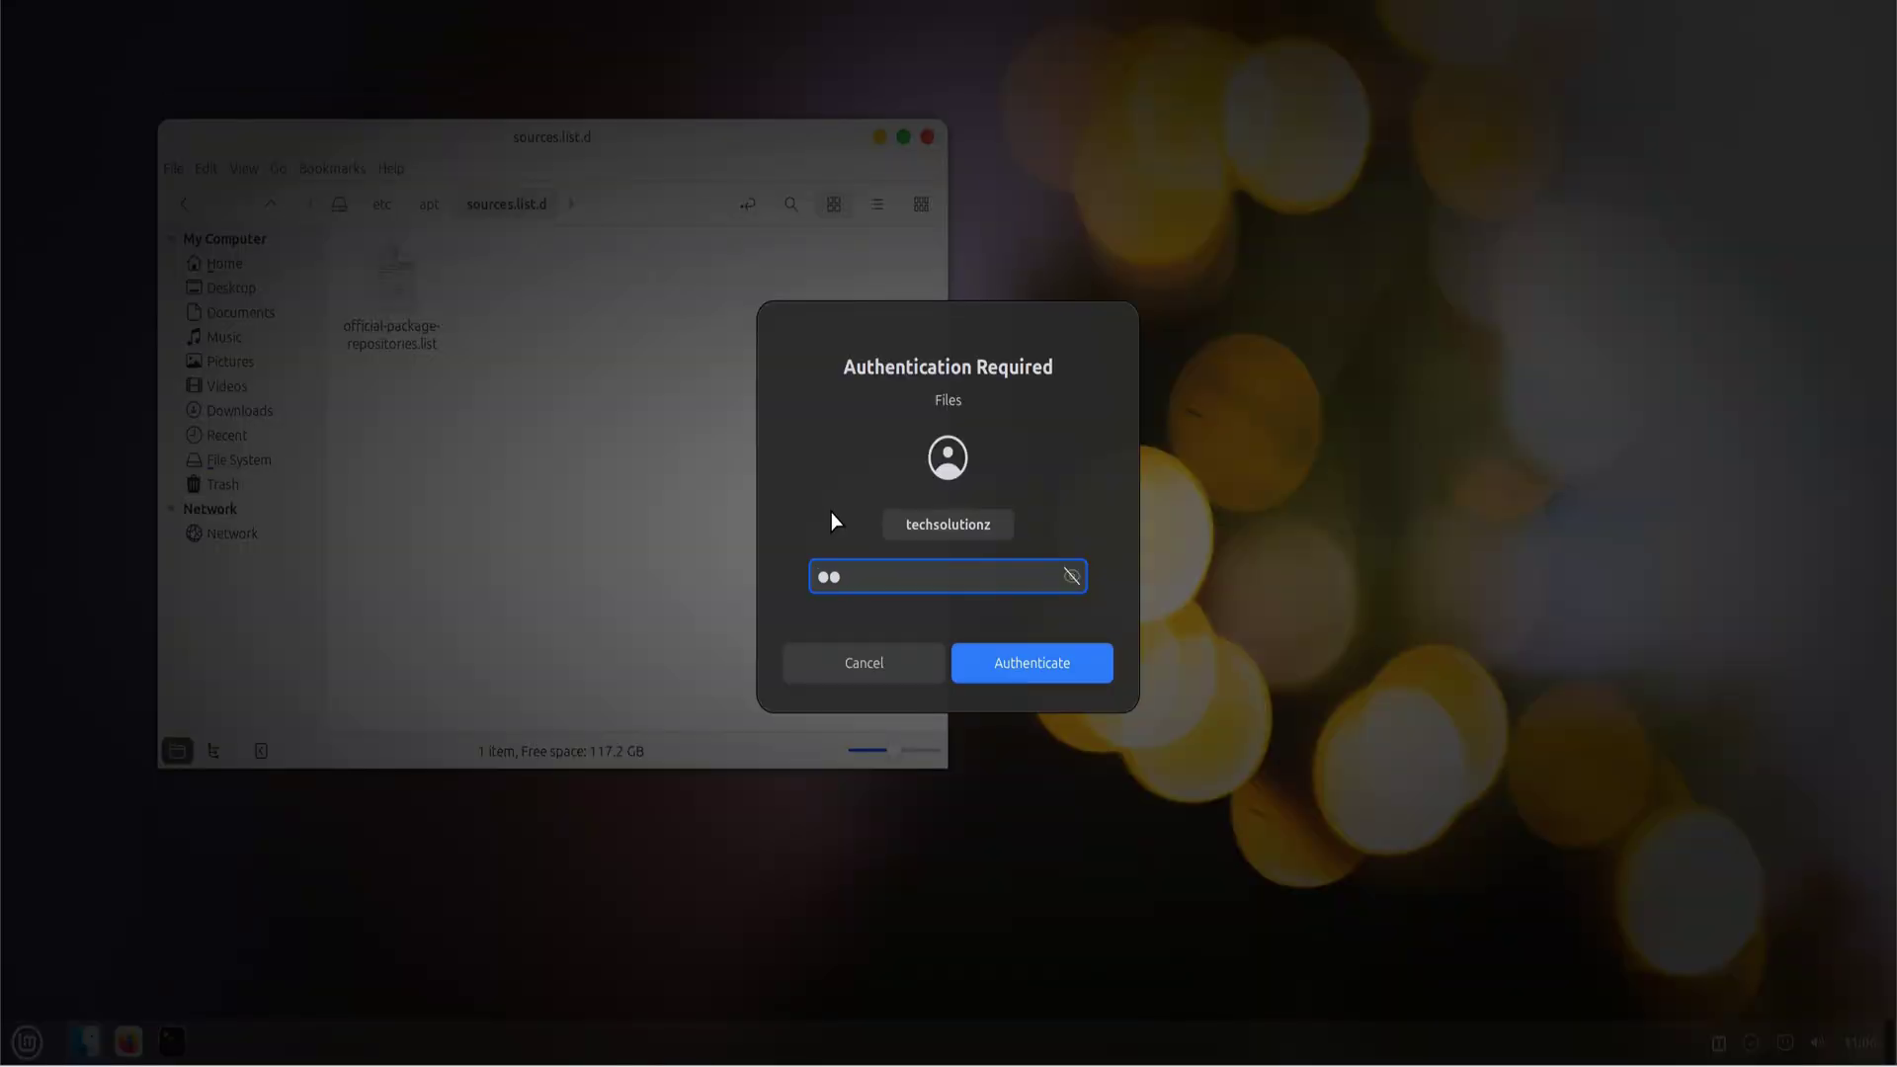
type("••••")
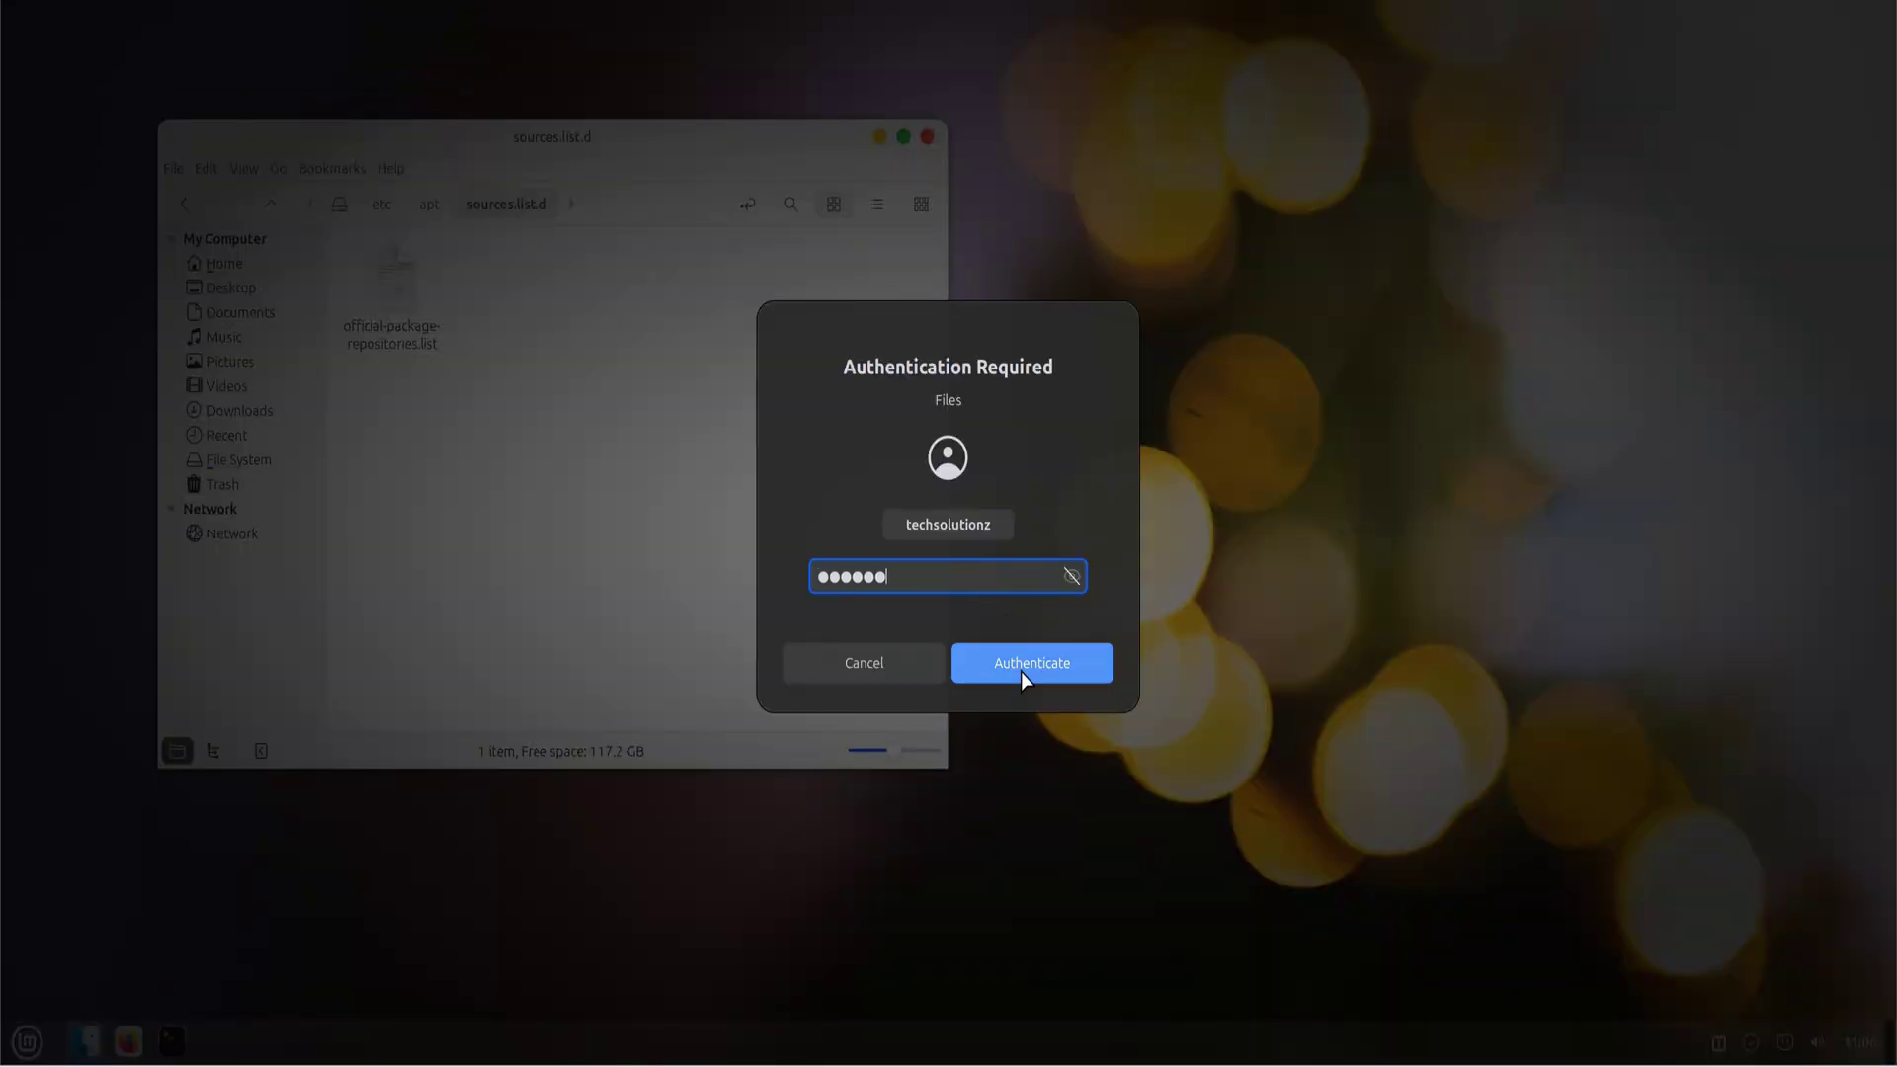
left_click(1032, 663)
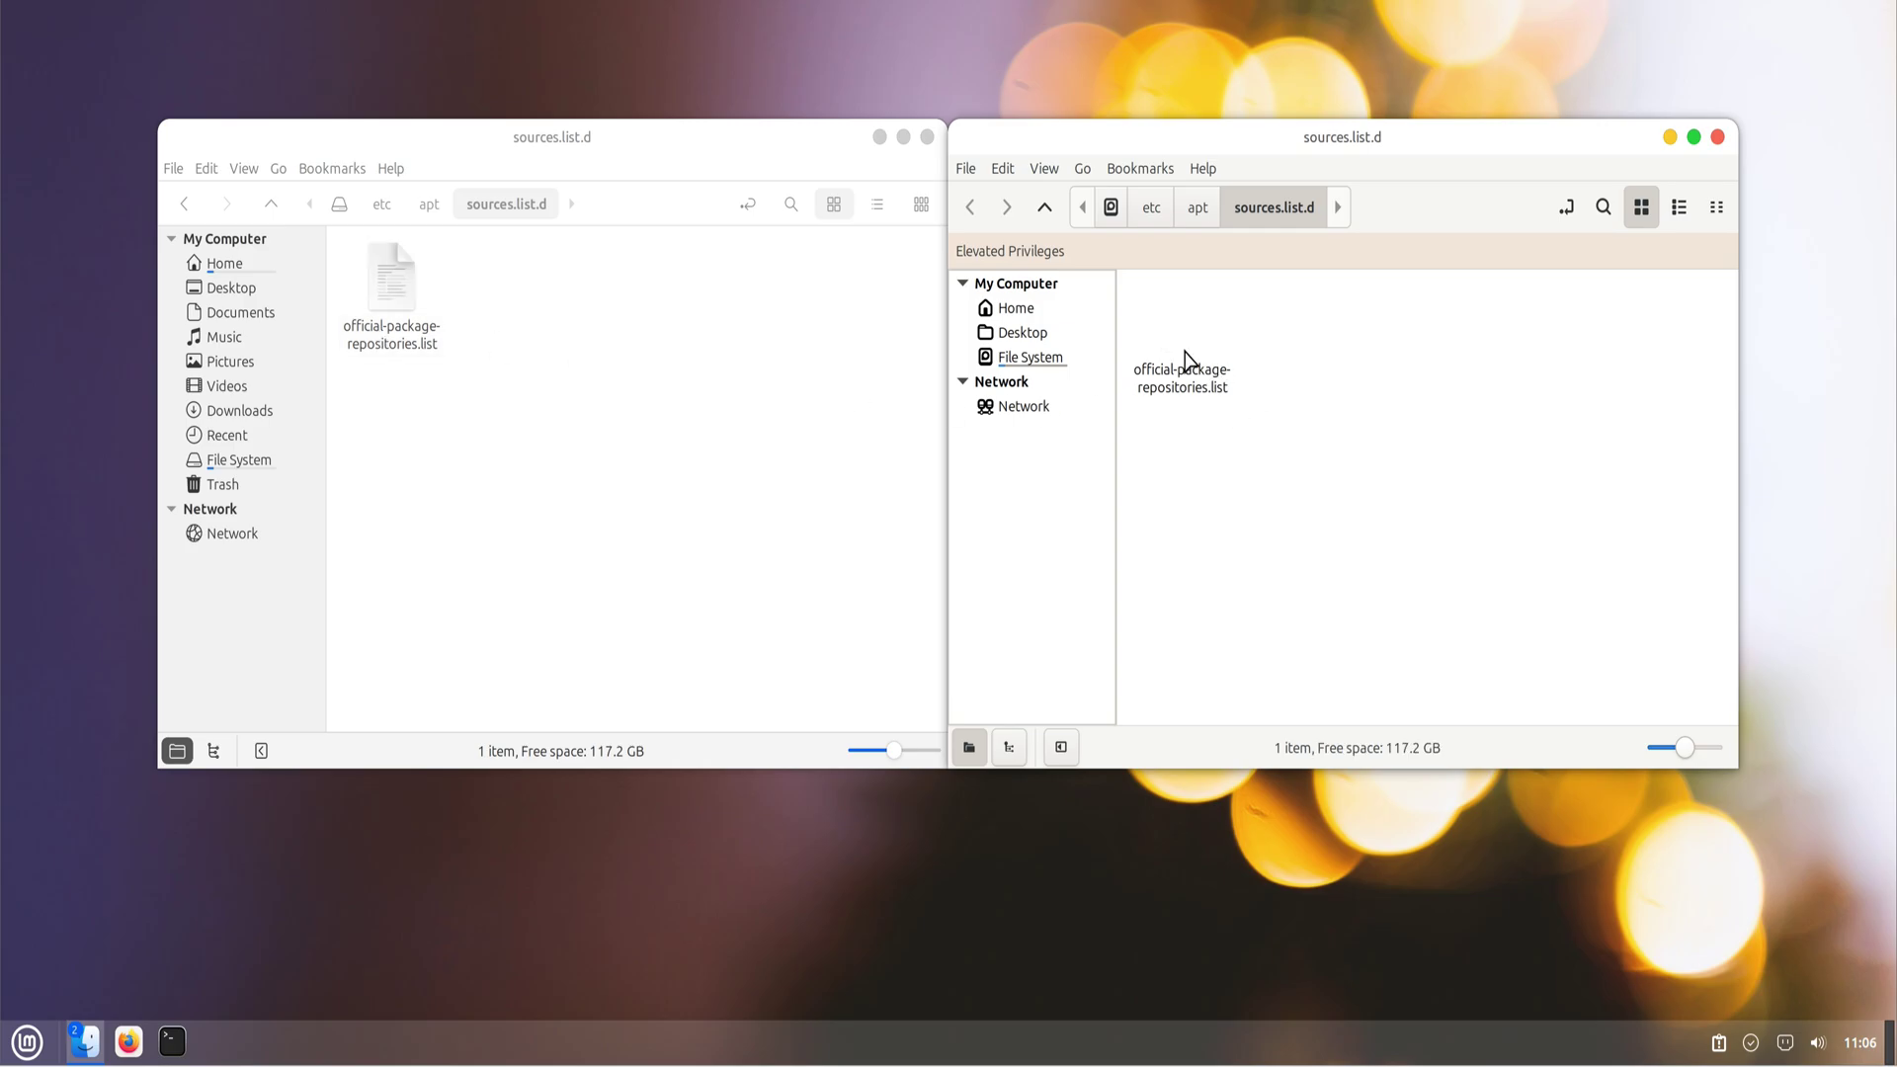
right_click(1188, 361)
Change the line 3 repository codename from zara to zena and save the file
left_click(1260, 369)
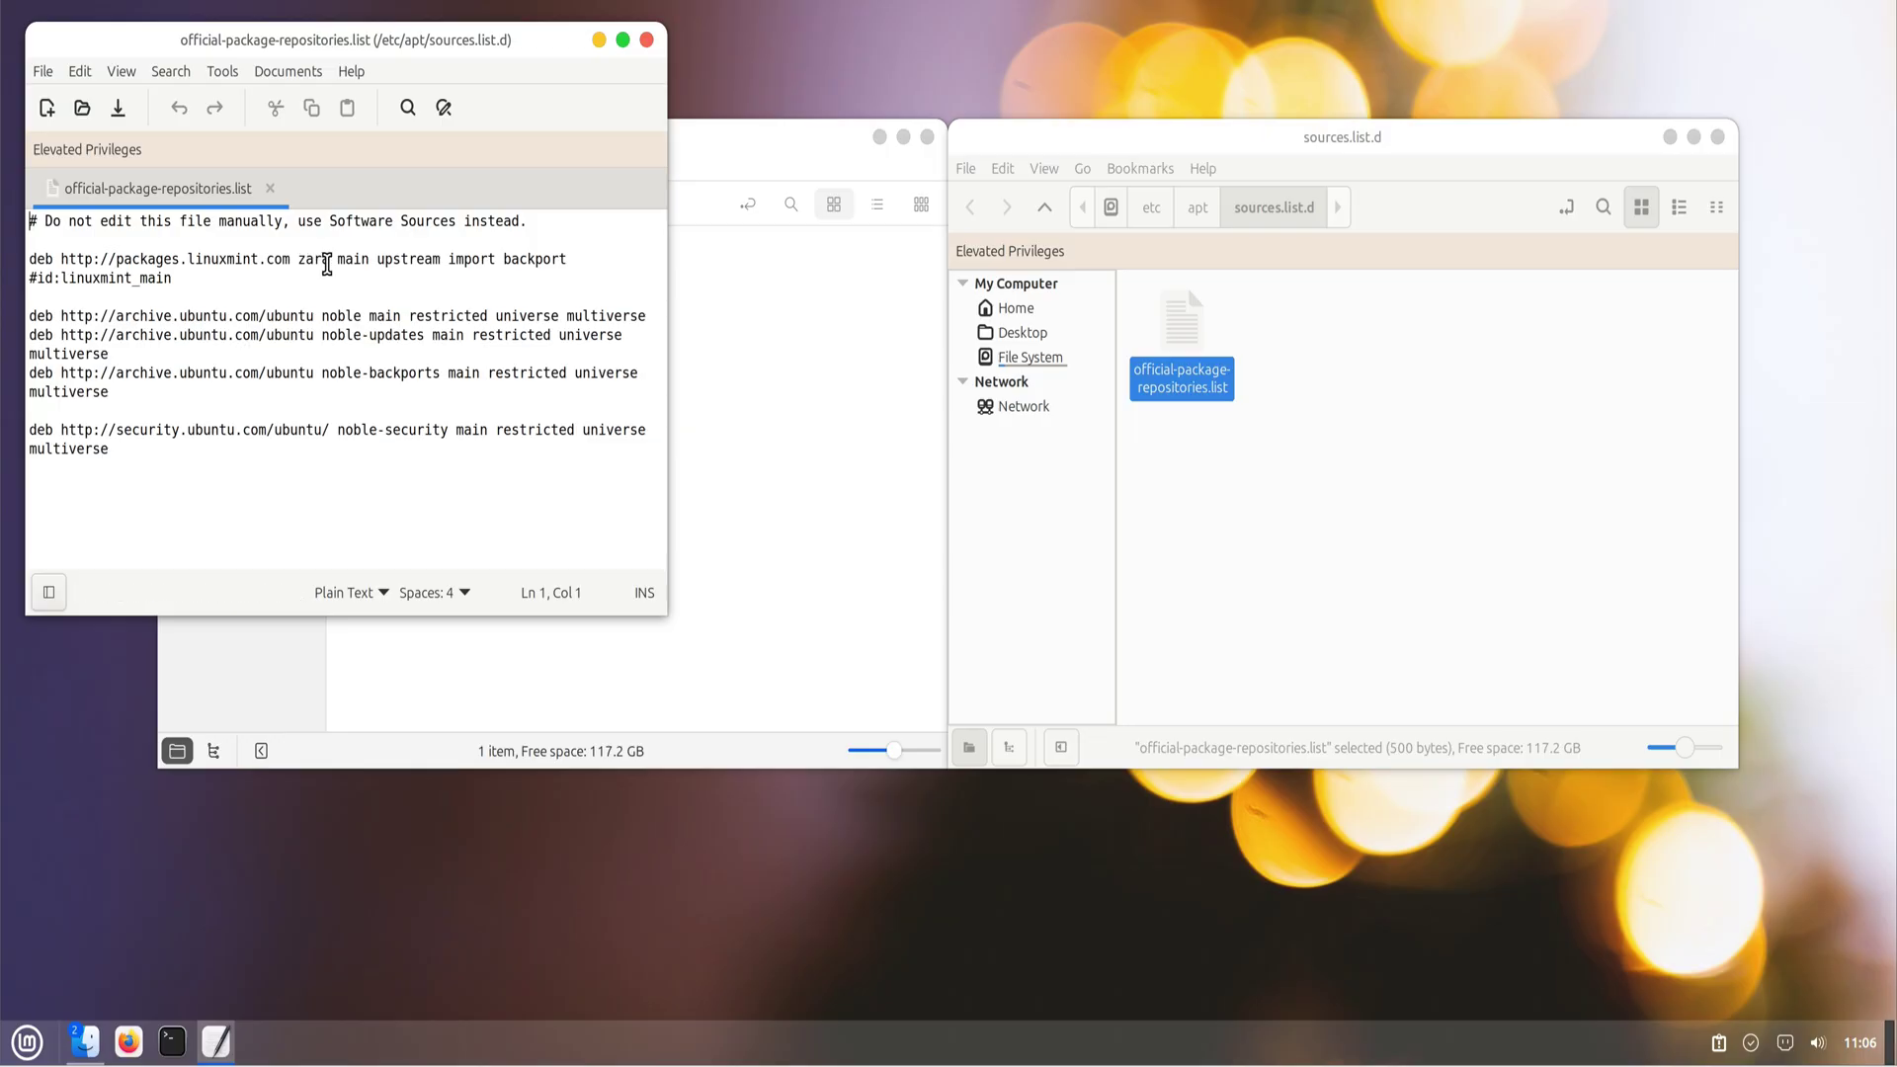
left_click(311, 260)
key("BackSpace")
type("e")
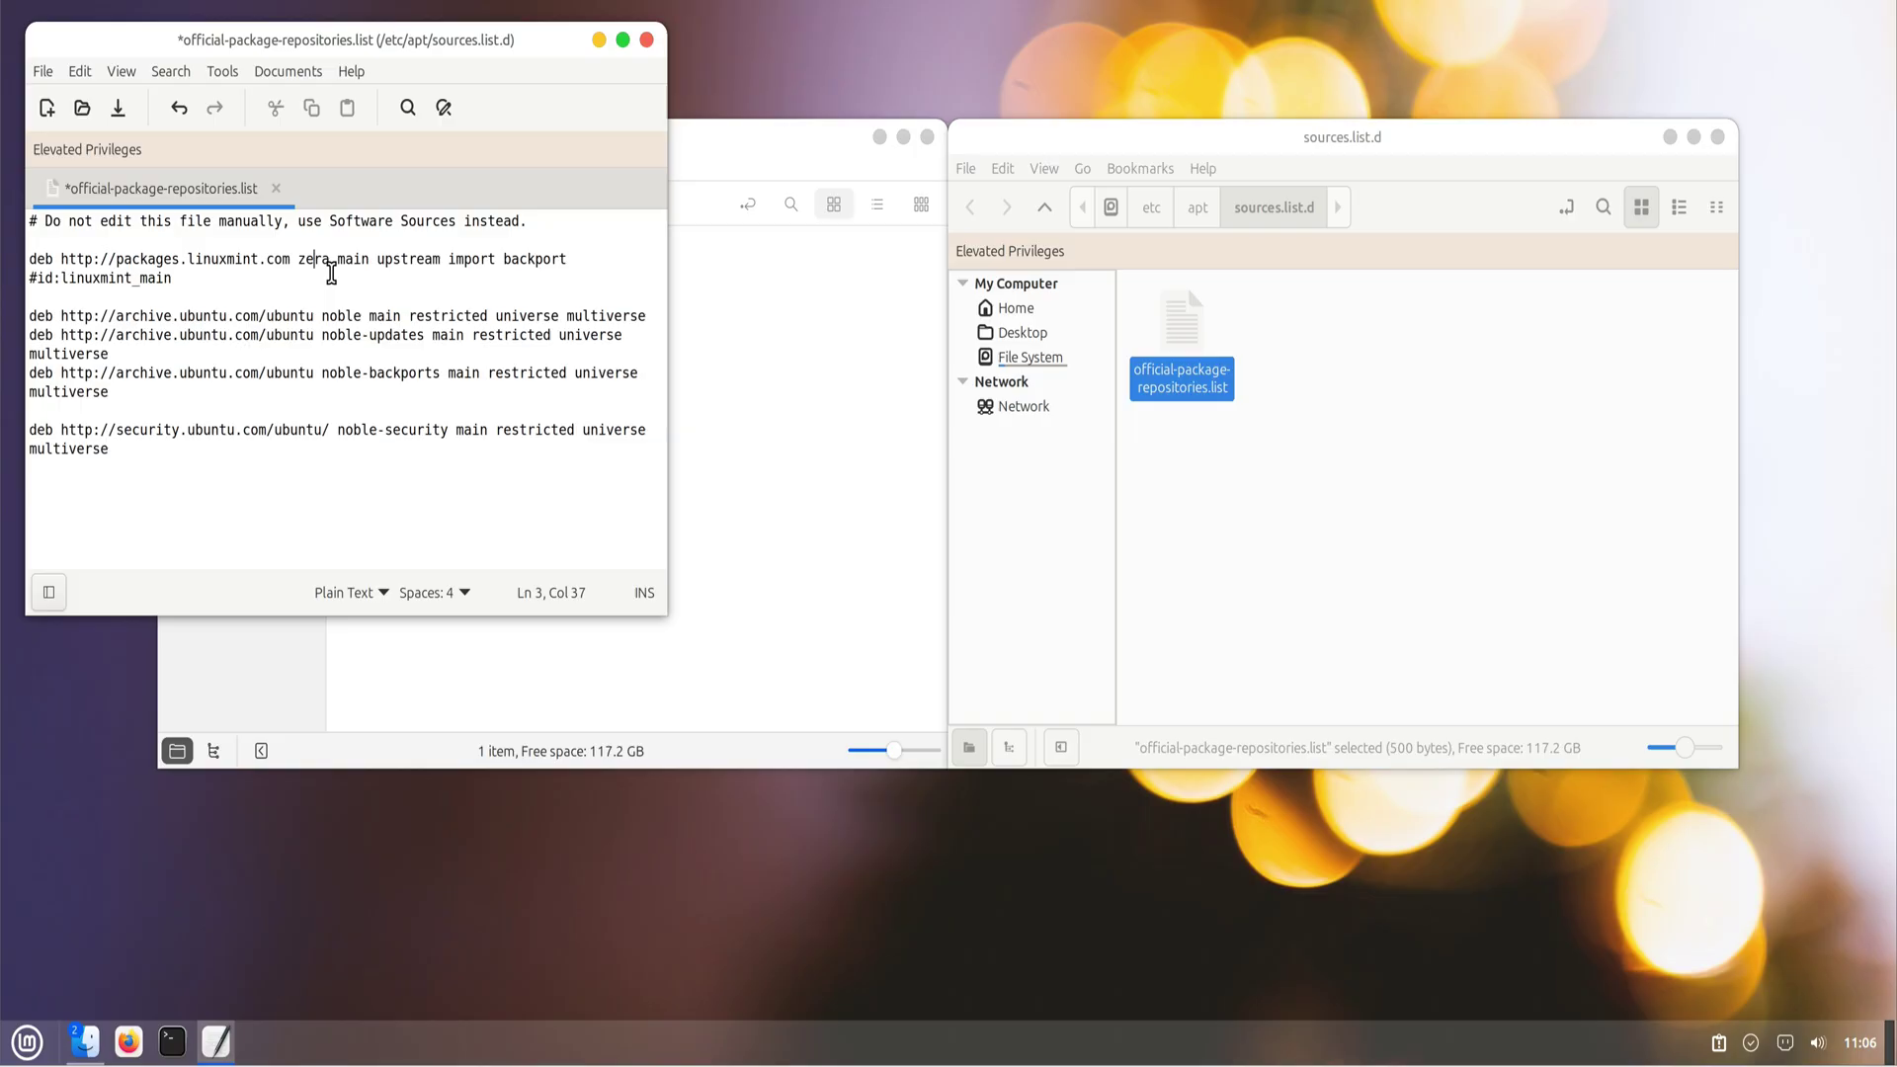
left_click_drag(321, 263, 314, 263)
type("n")
left_click(44, 72)
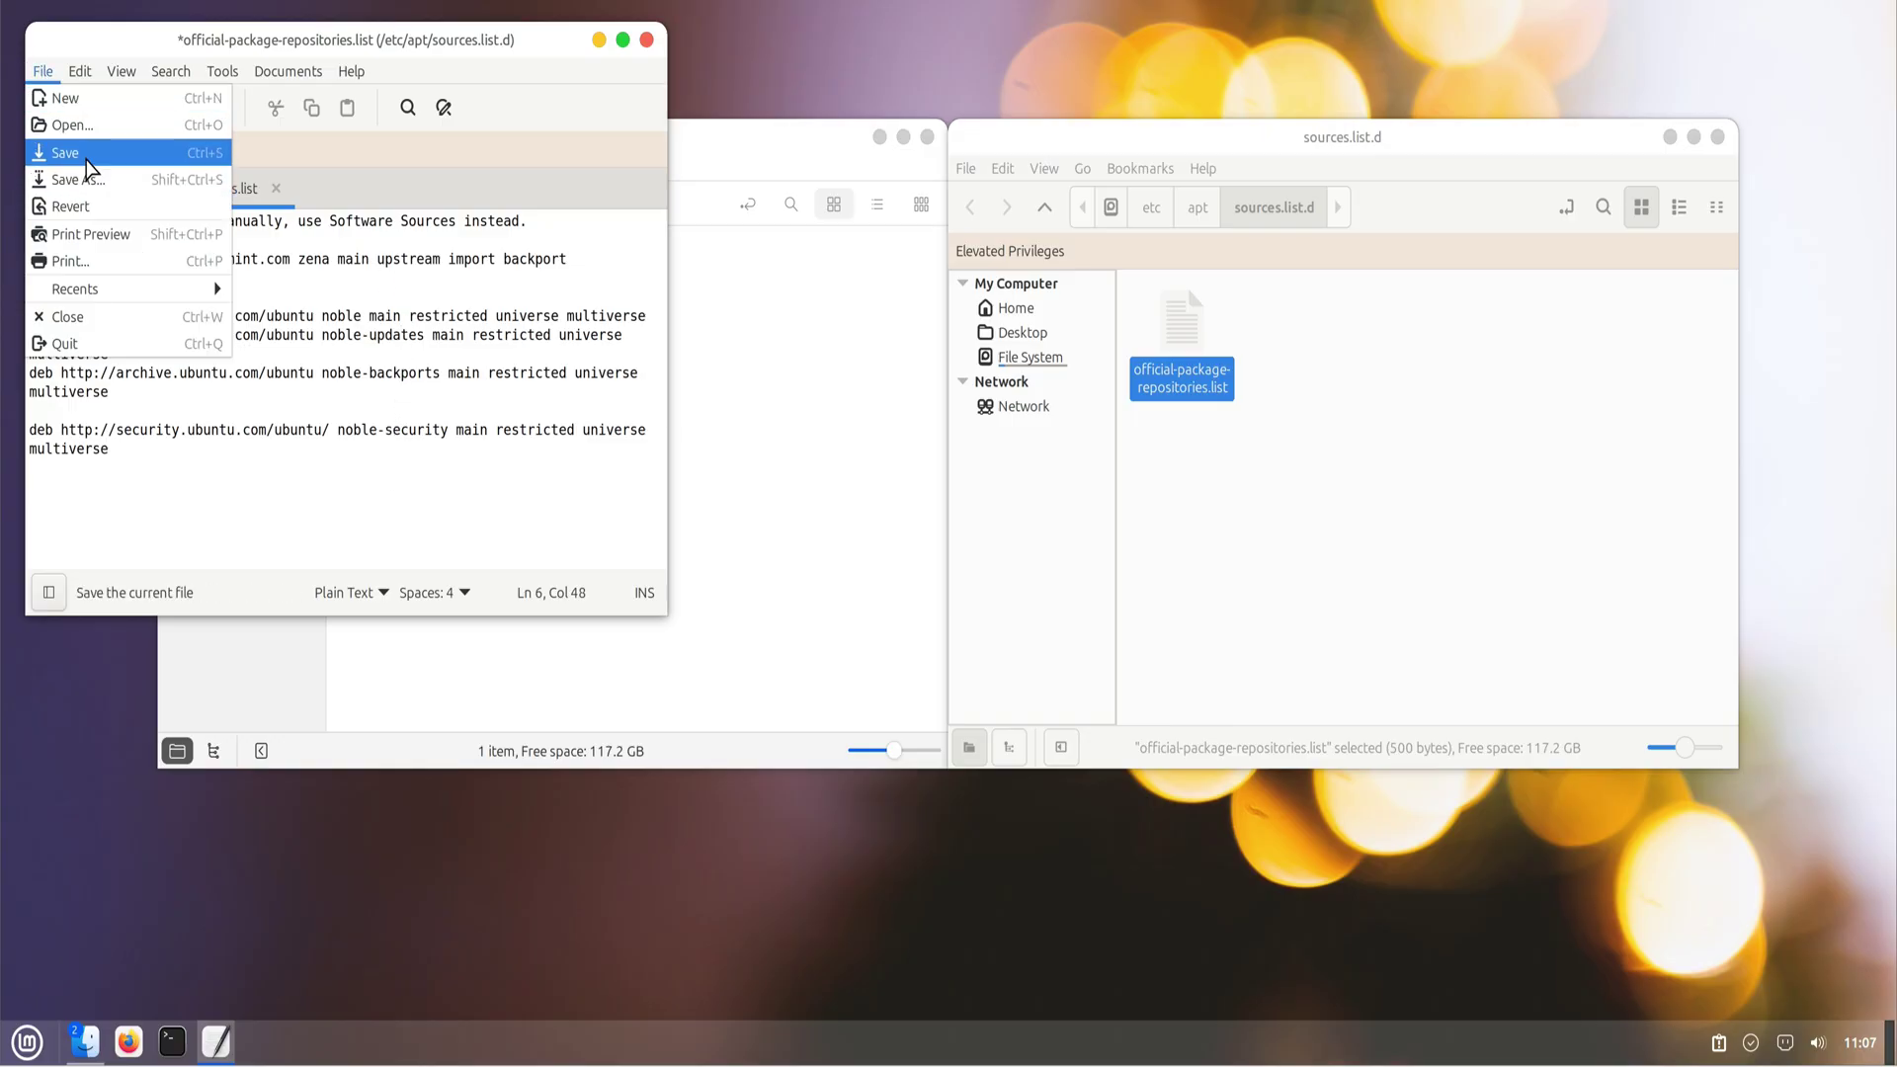
left_click(66, 176)
Close Xed and both Nemo windows, leaving an empty desktop
left_click(649, 41)
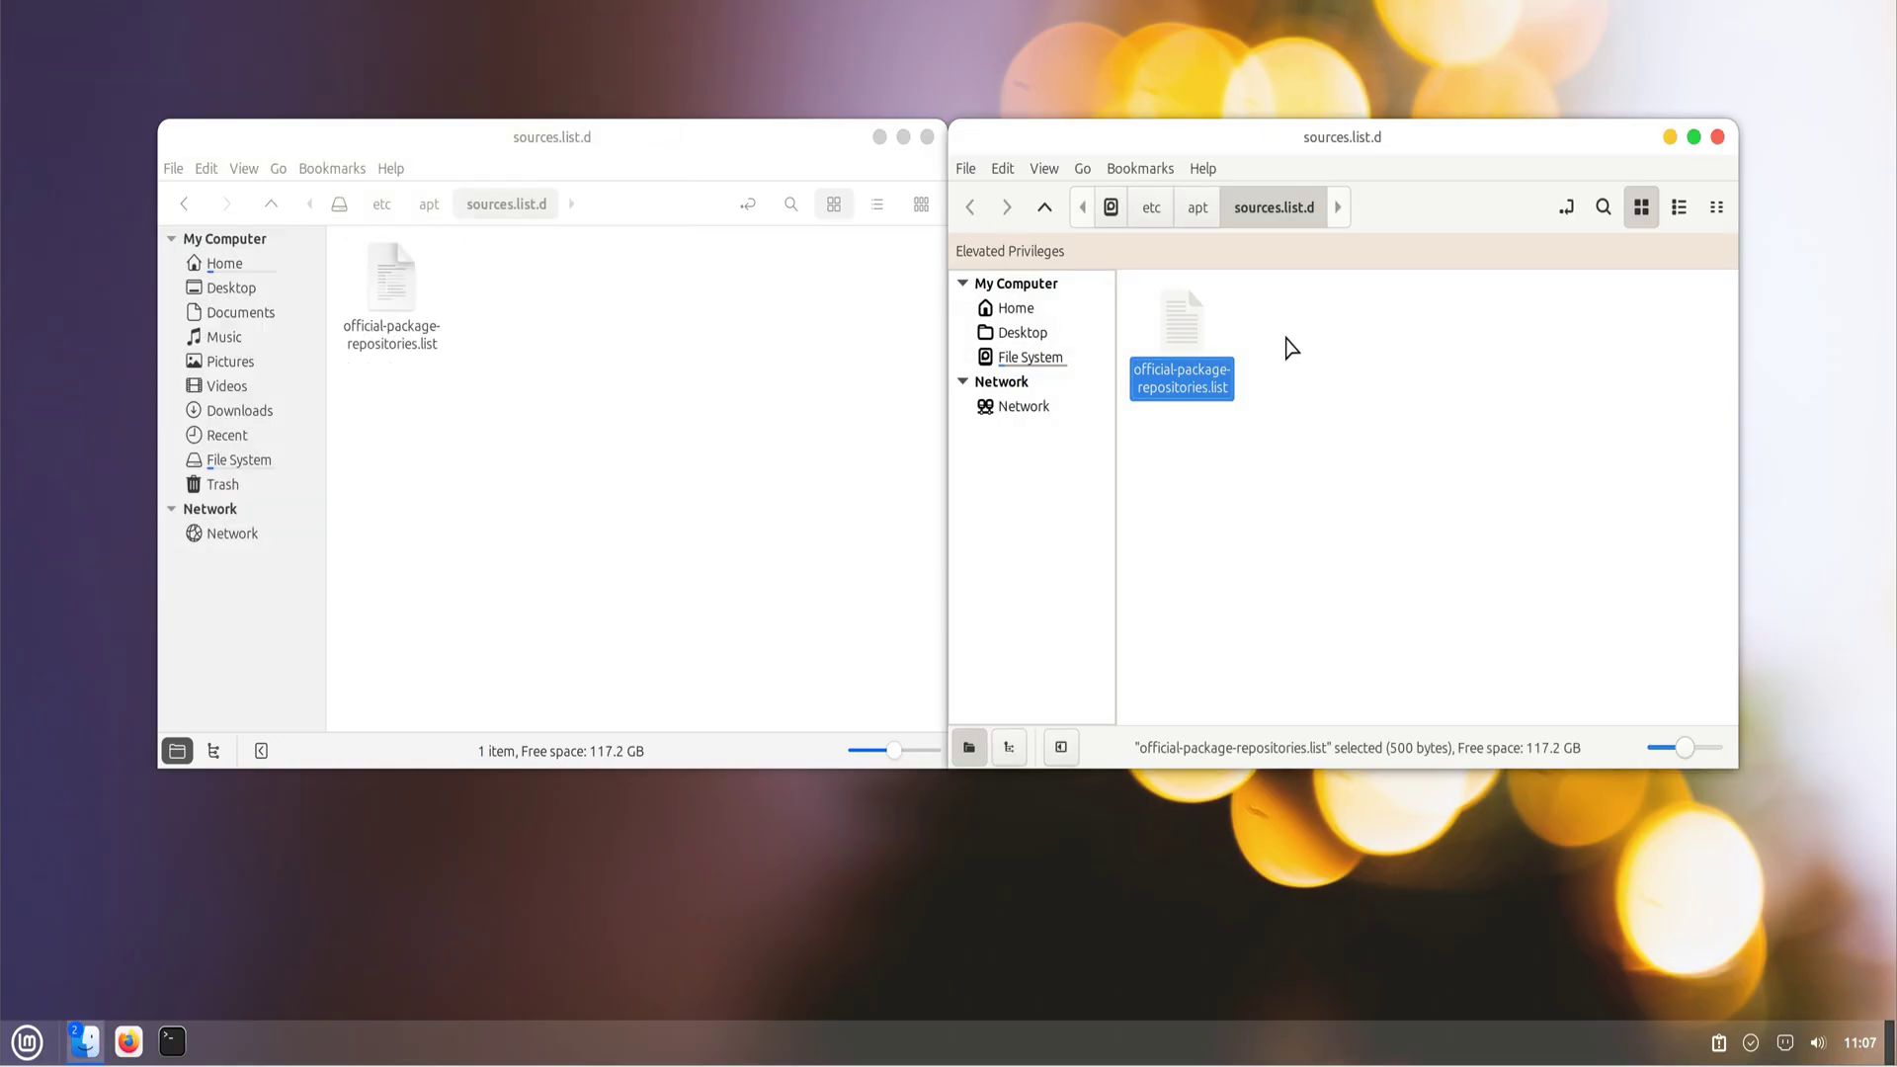
left_click(1364, 392)
left_click(1723, 138)
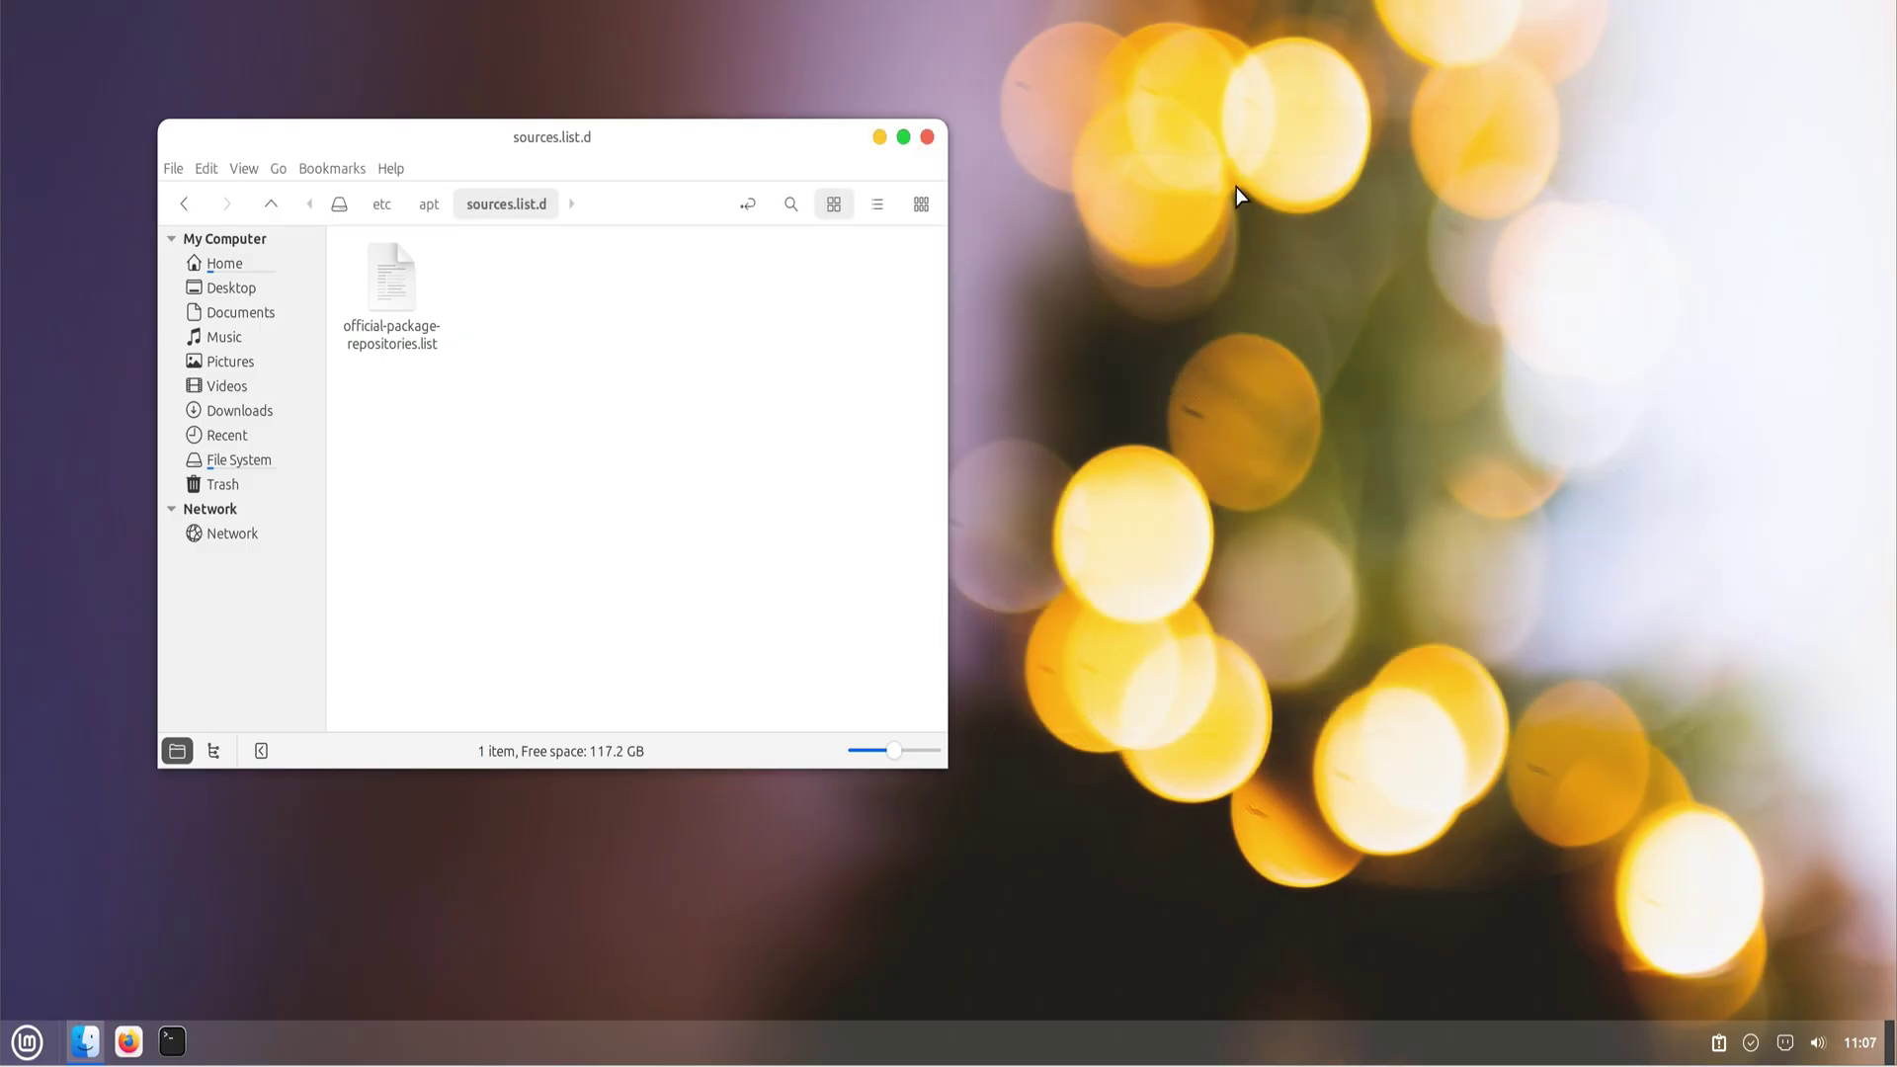
left_click(935, 138)
right_click(154, 191)
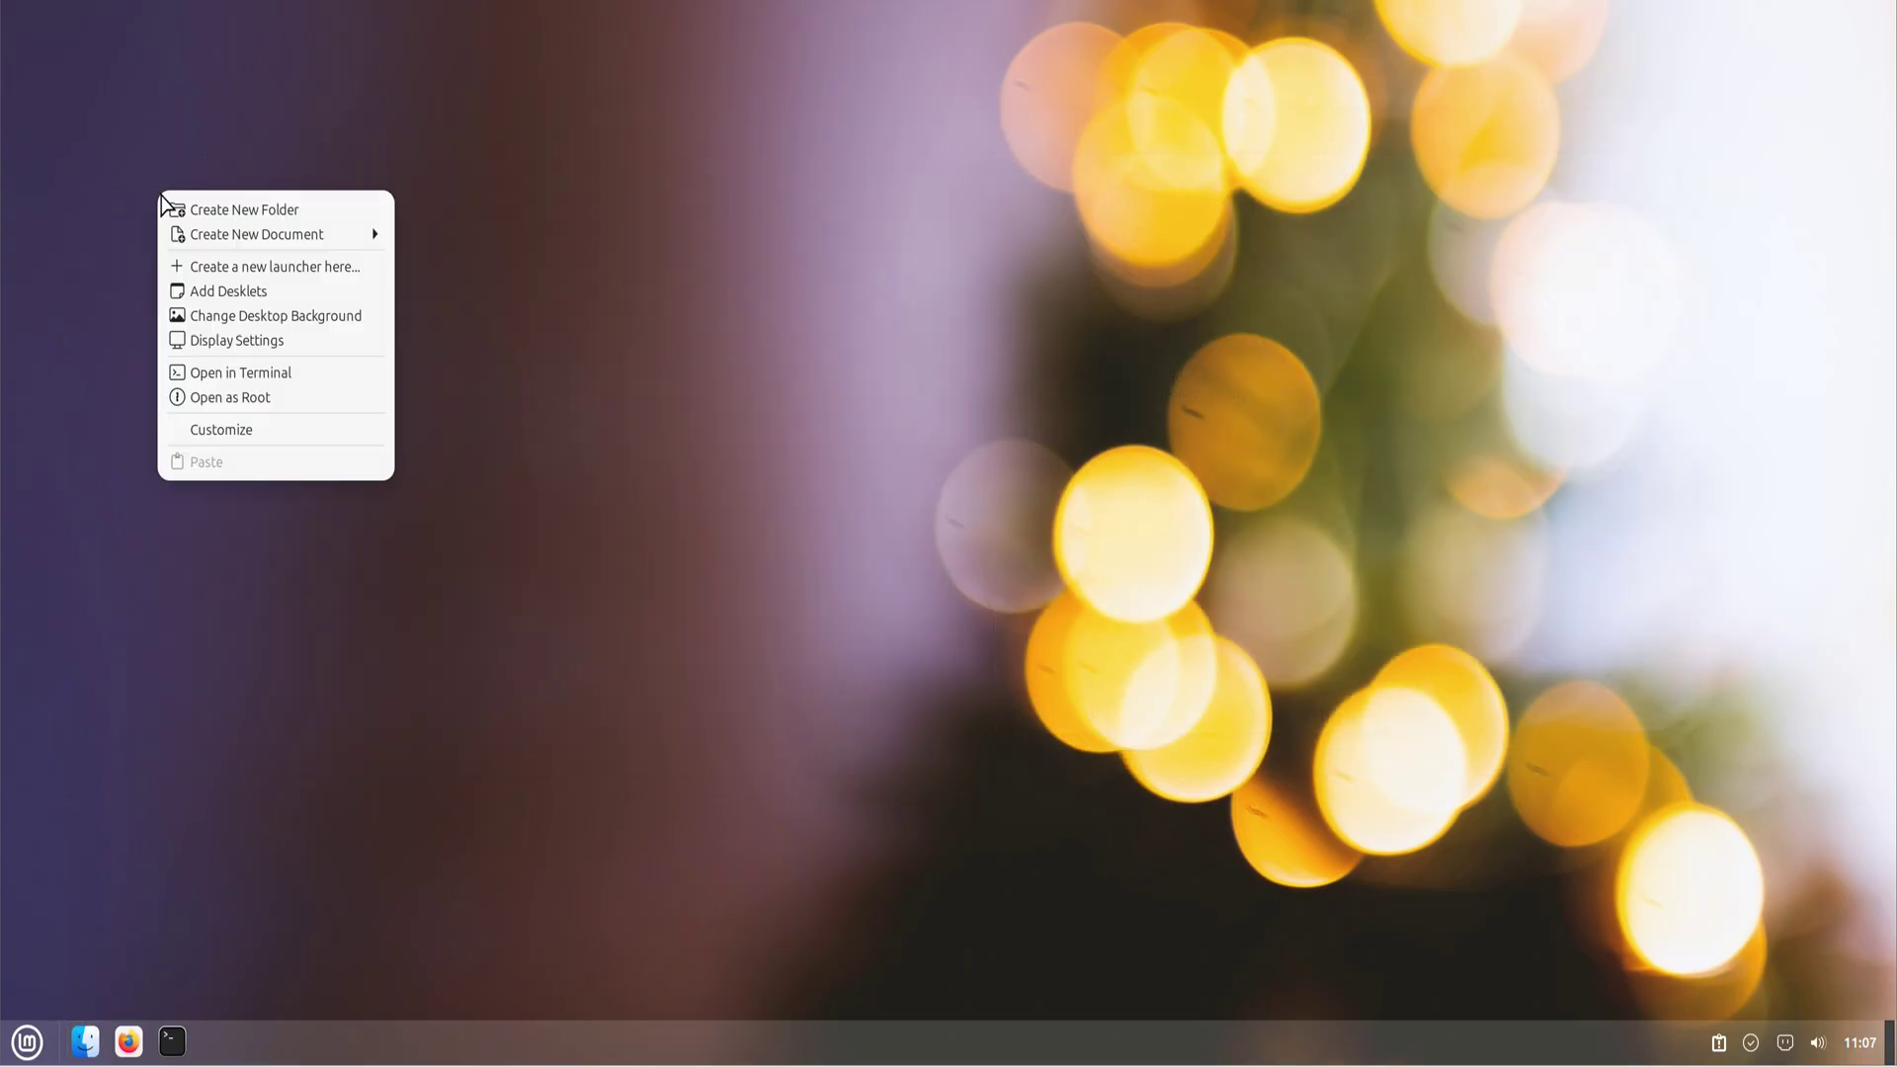
key("Escape")
Launch a terminal, move it top-left, enlarge it, and run sudo apt update
left_click(170, 1046)
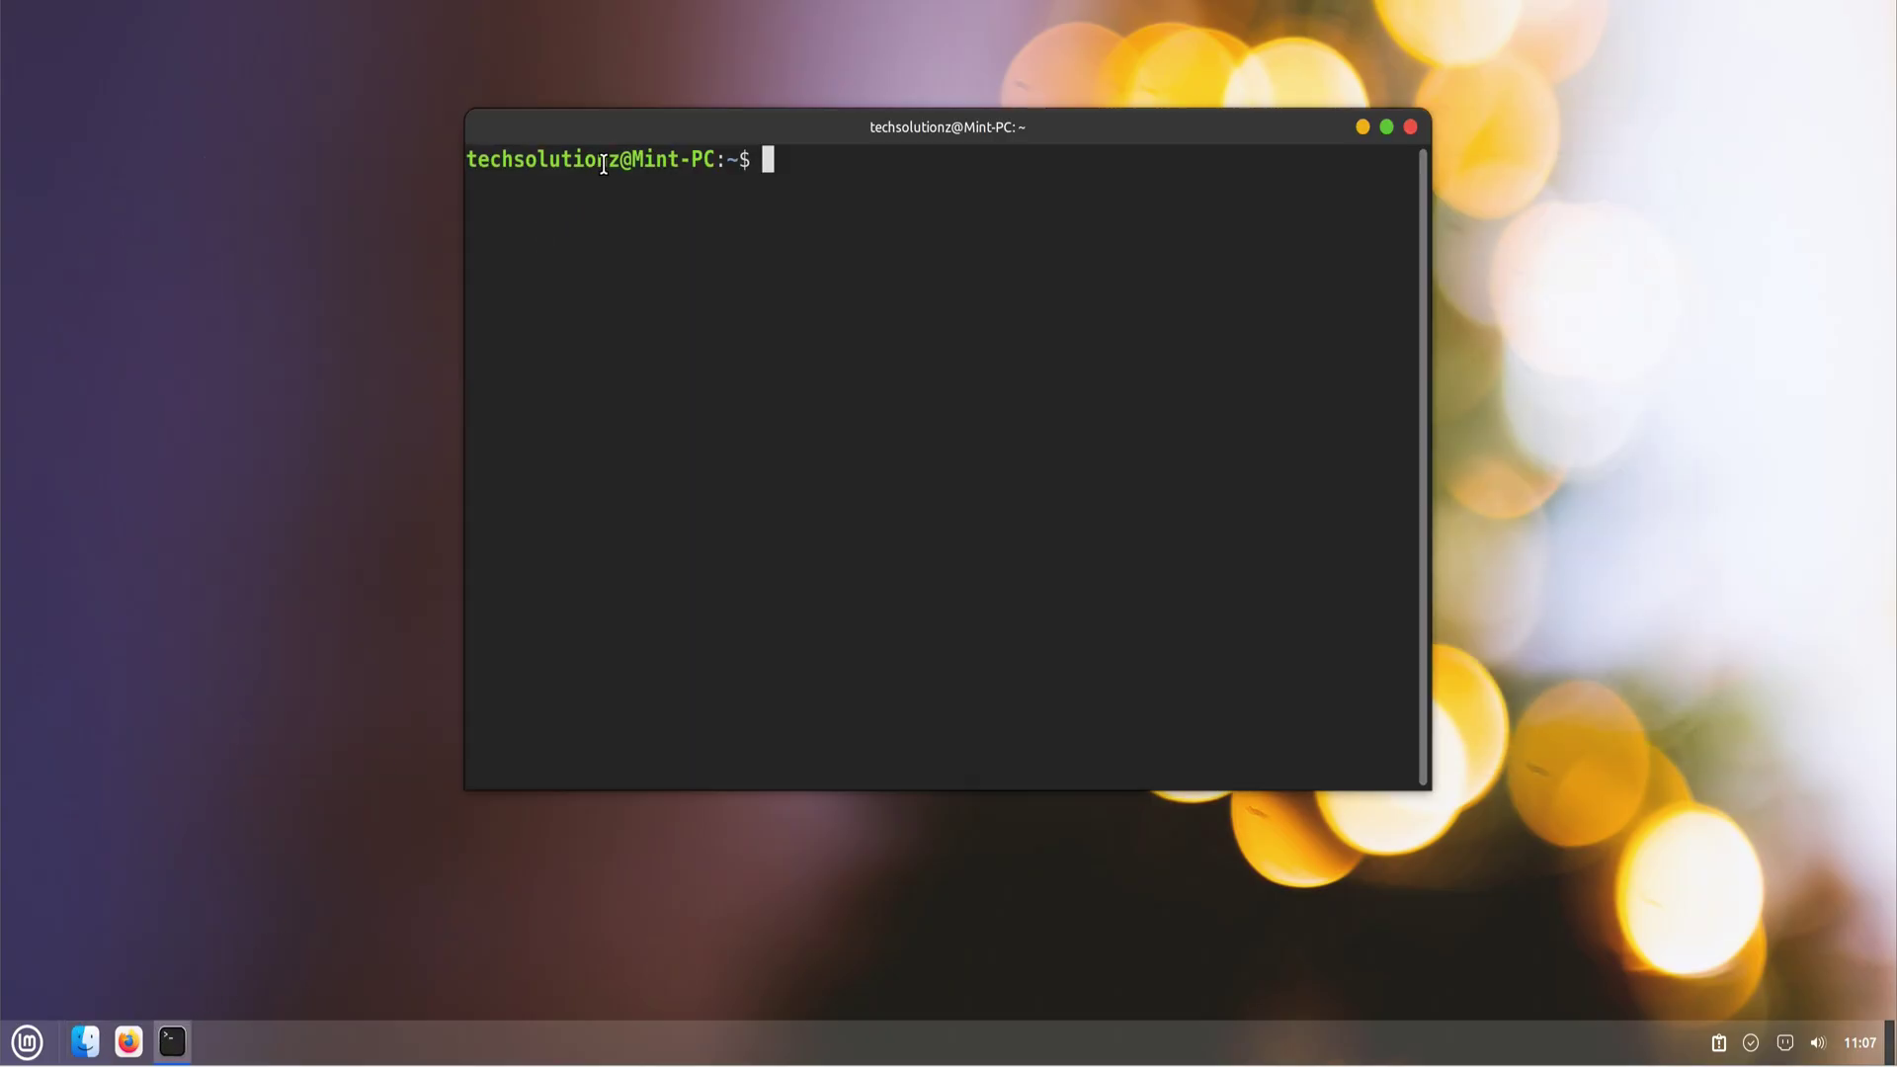
left_click_drag(622, 163, 207, 88)
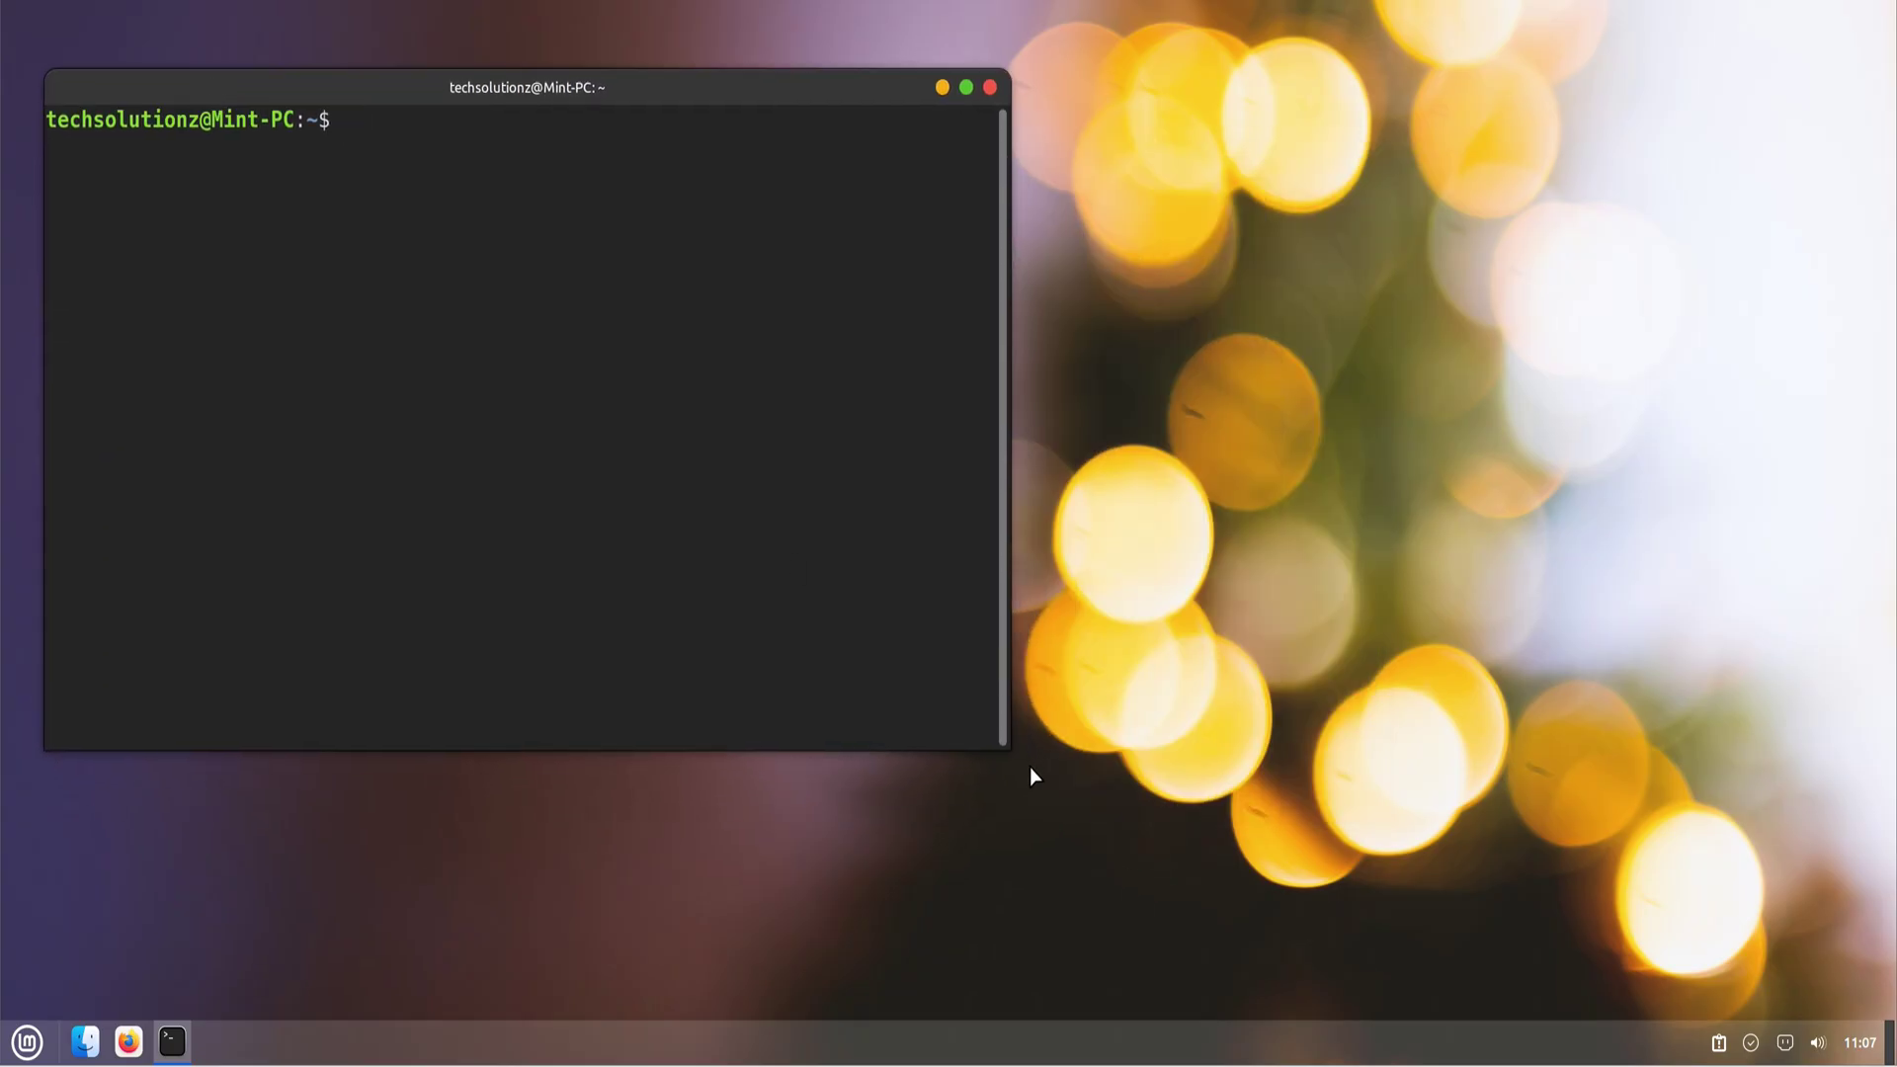
left_click_drag(1010, 744, 1731, 964)
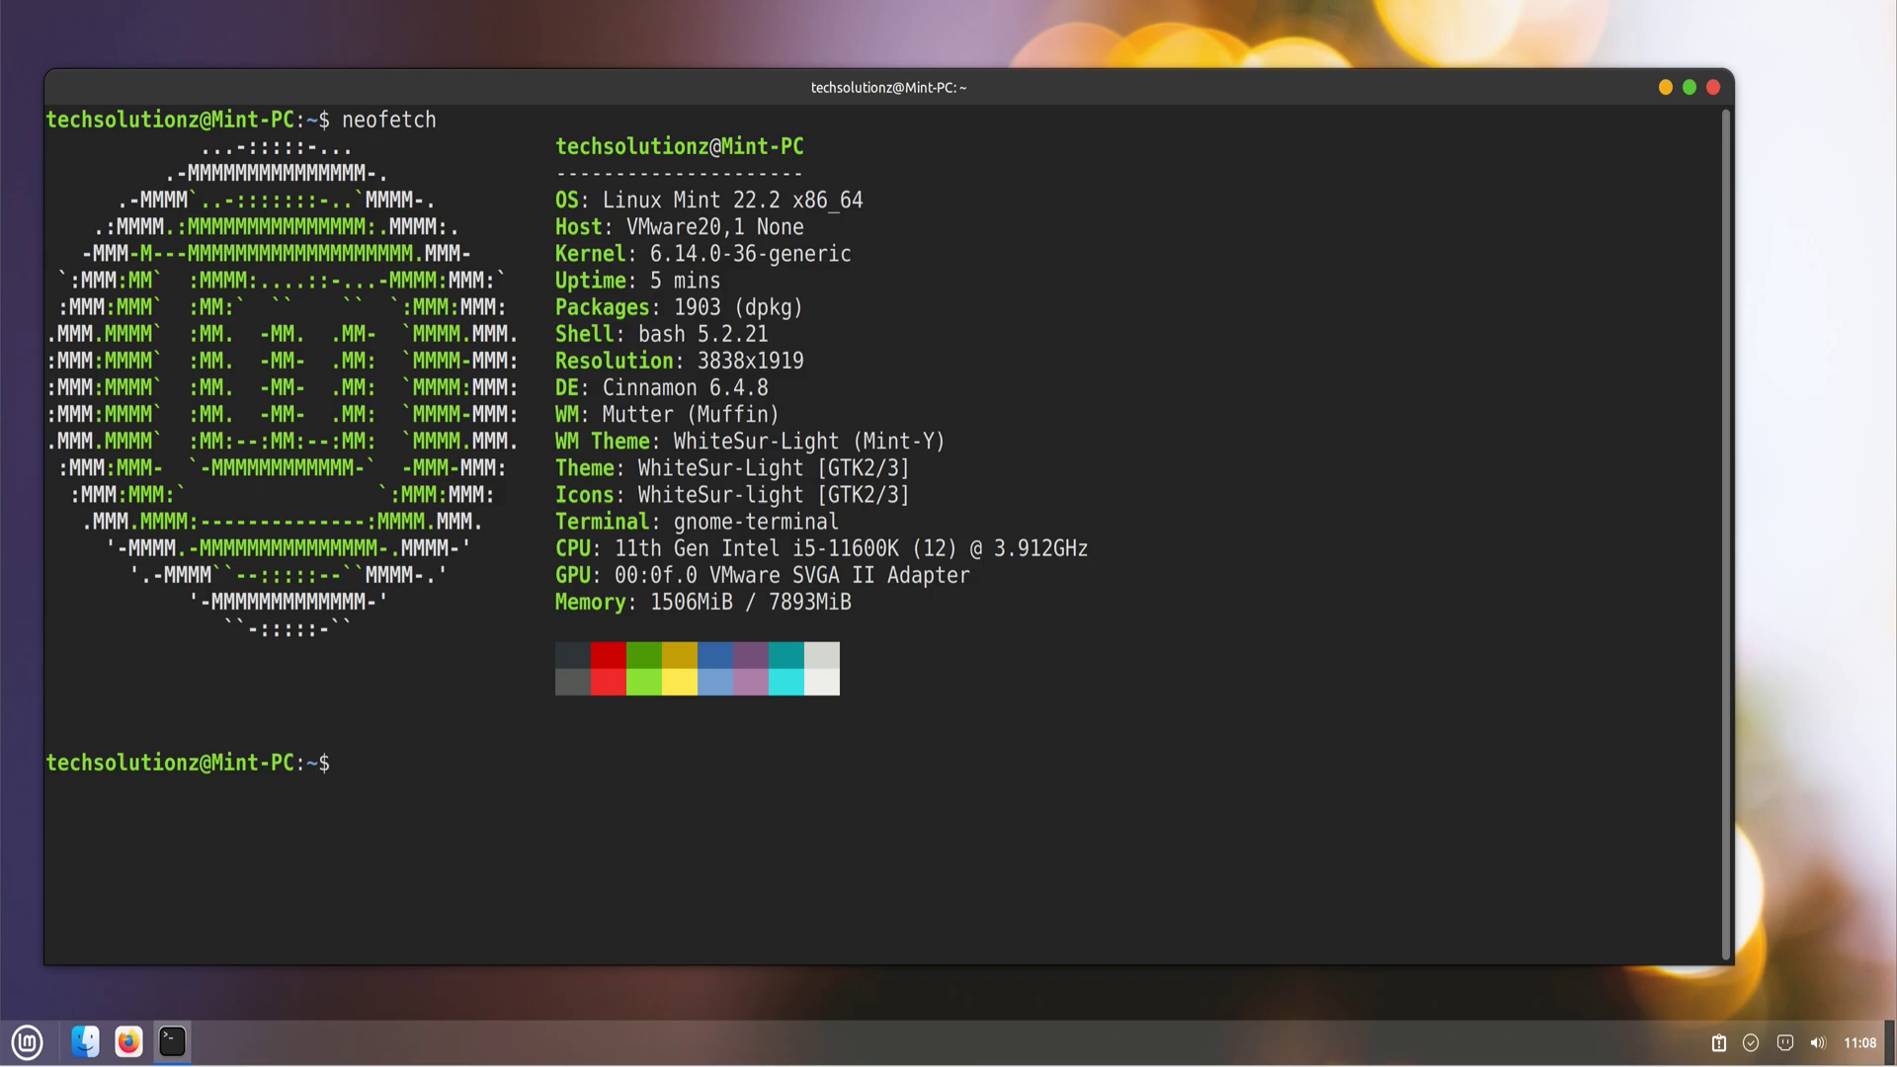
type("sudo a")
type("pt update")
key("Return")
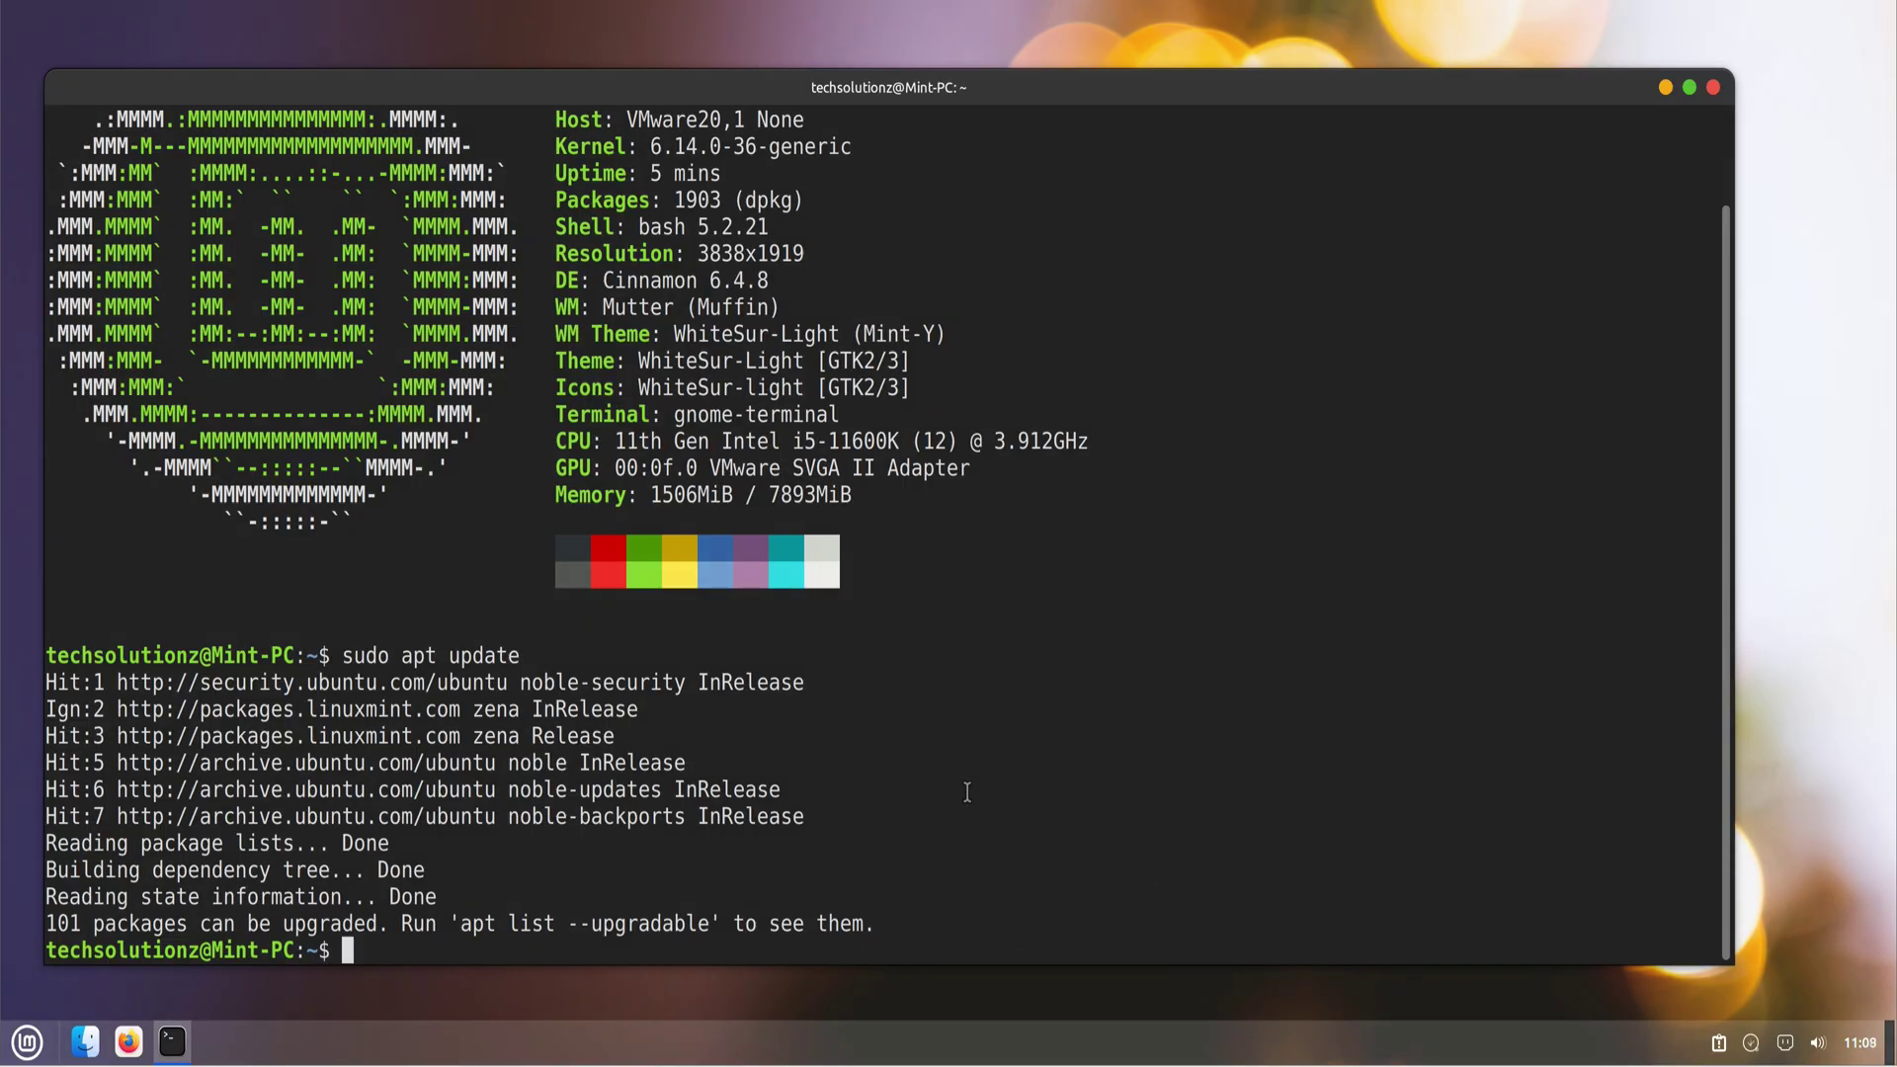
type("sudo apt")
type(" full")
type("-upgra")
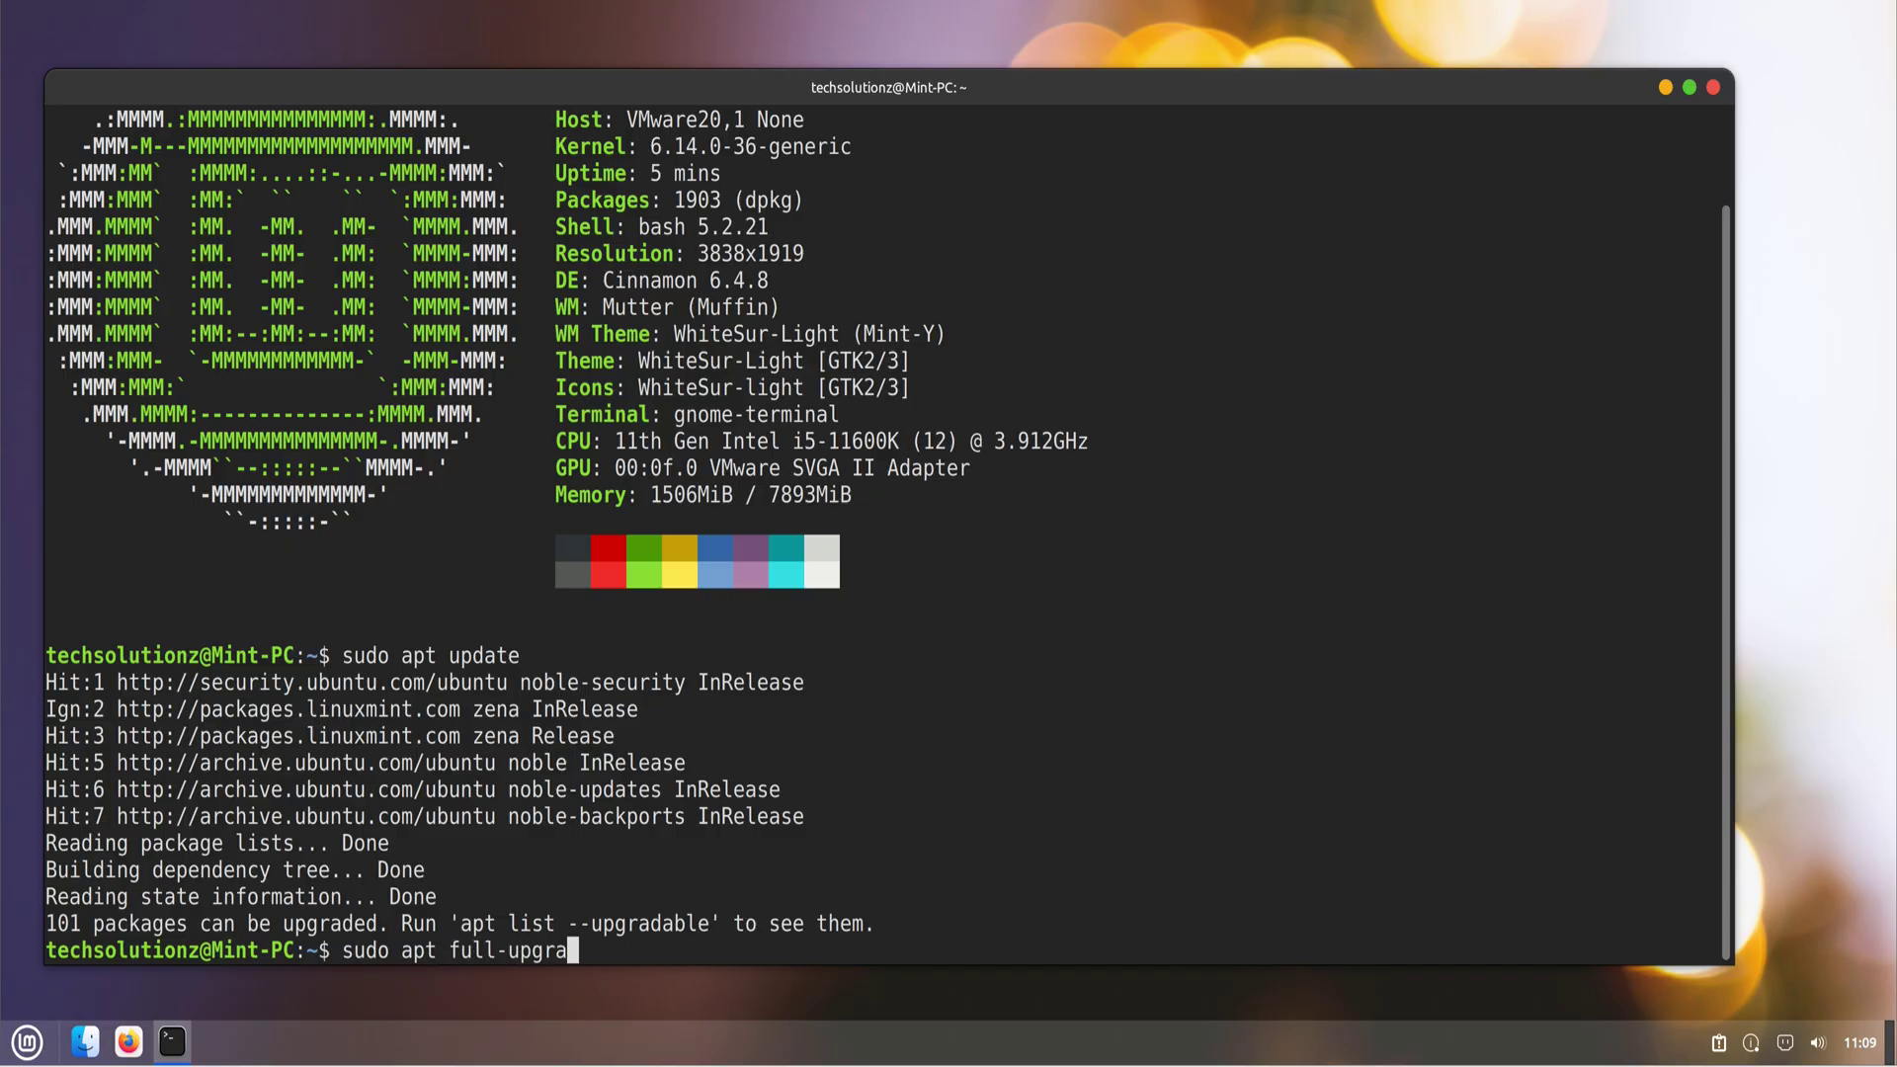
type("de")
Run sudo apt full-upgrade and answer Y to proceed
key("Return")
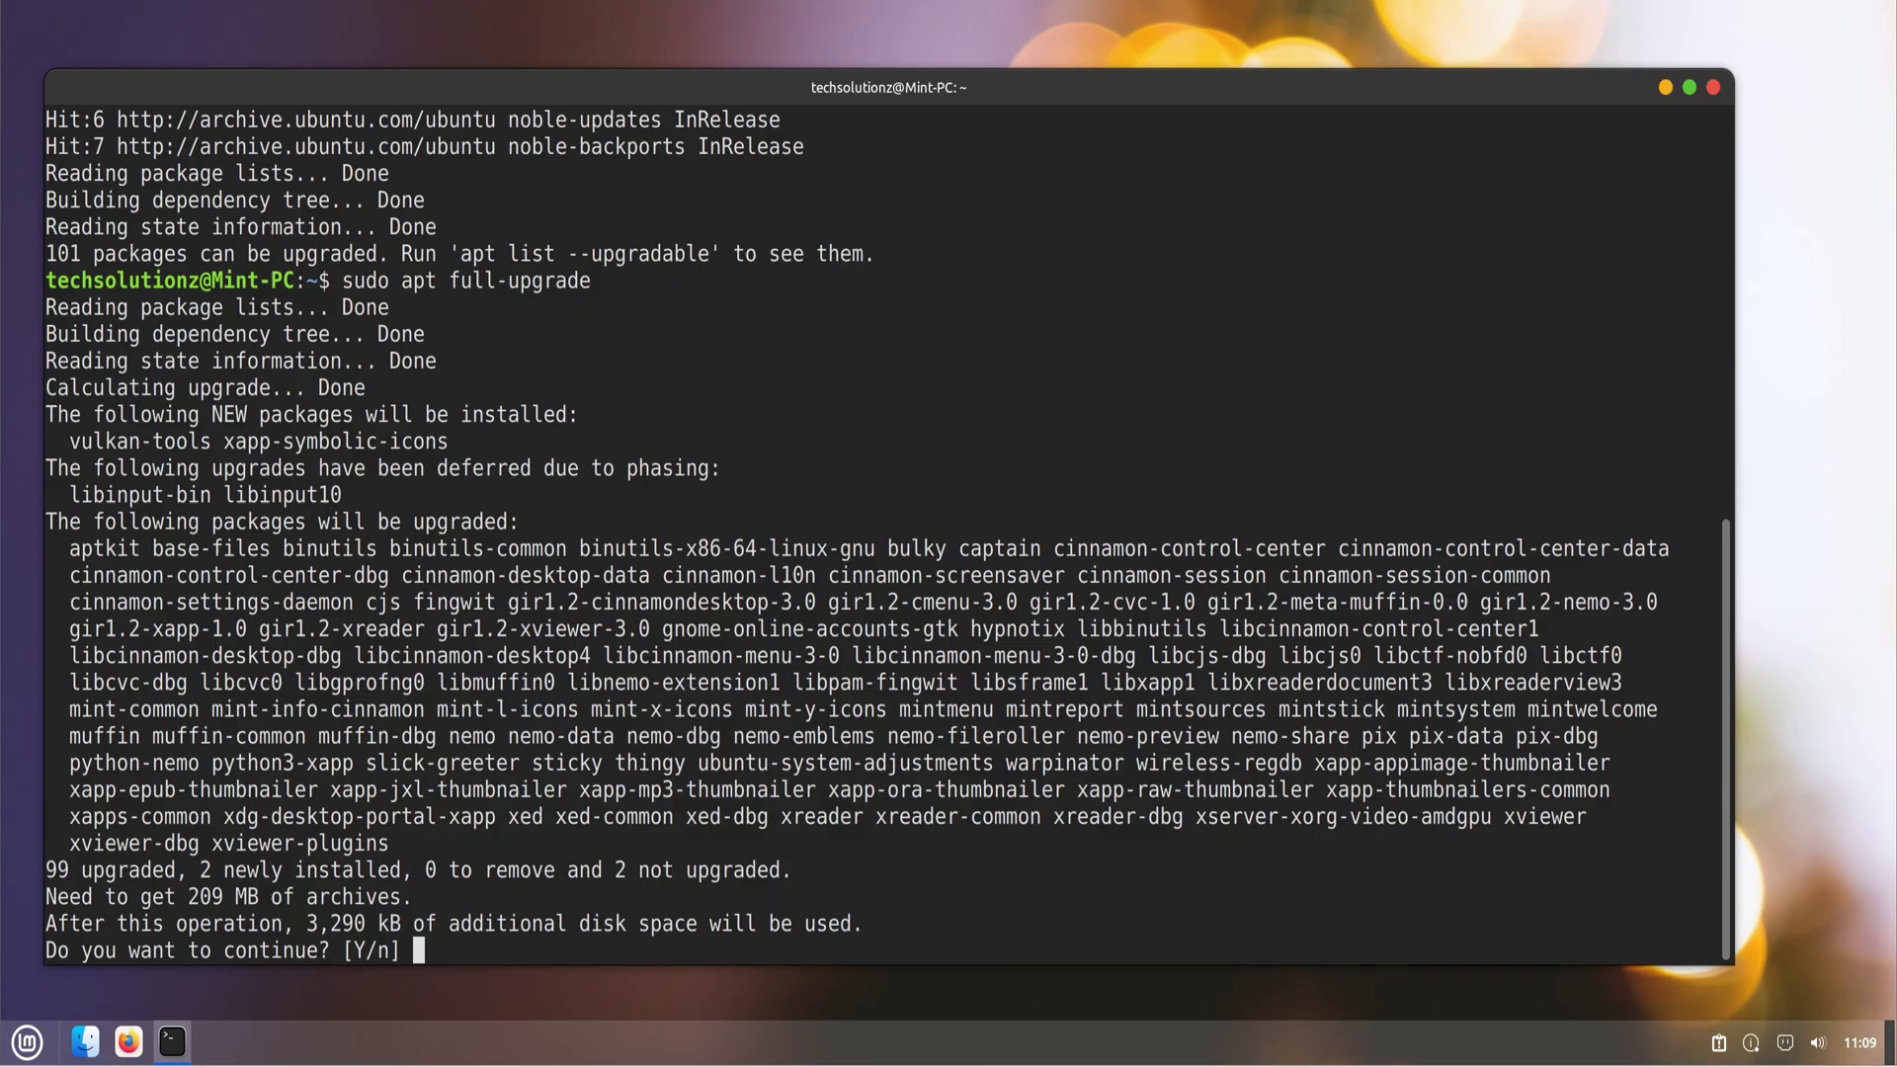
type("Y")
key("Return")
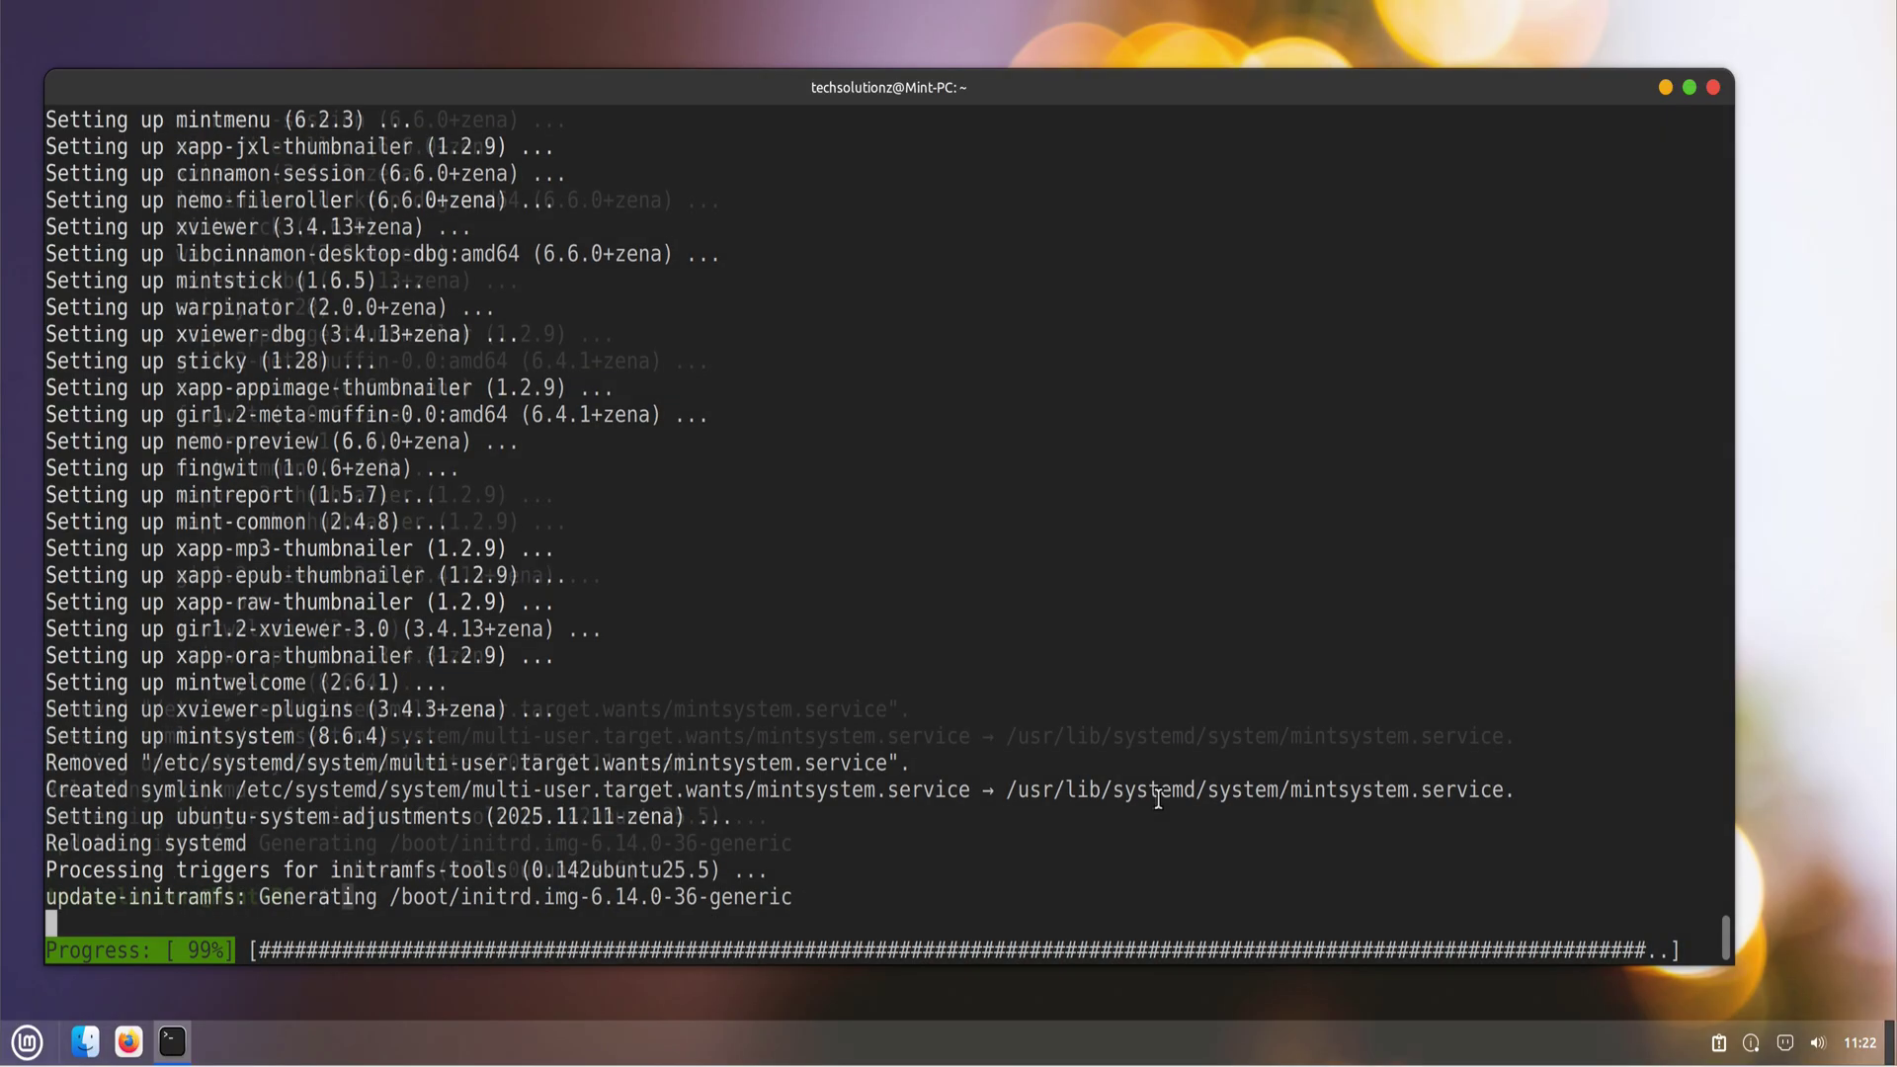
type("sudi")
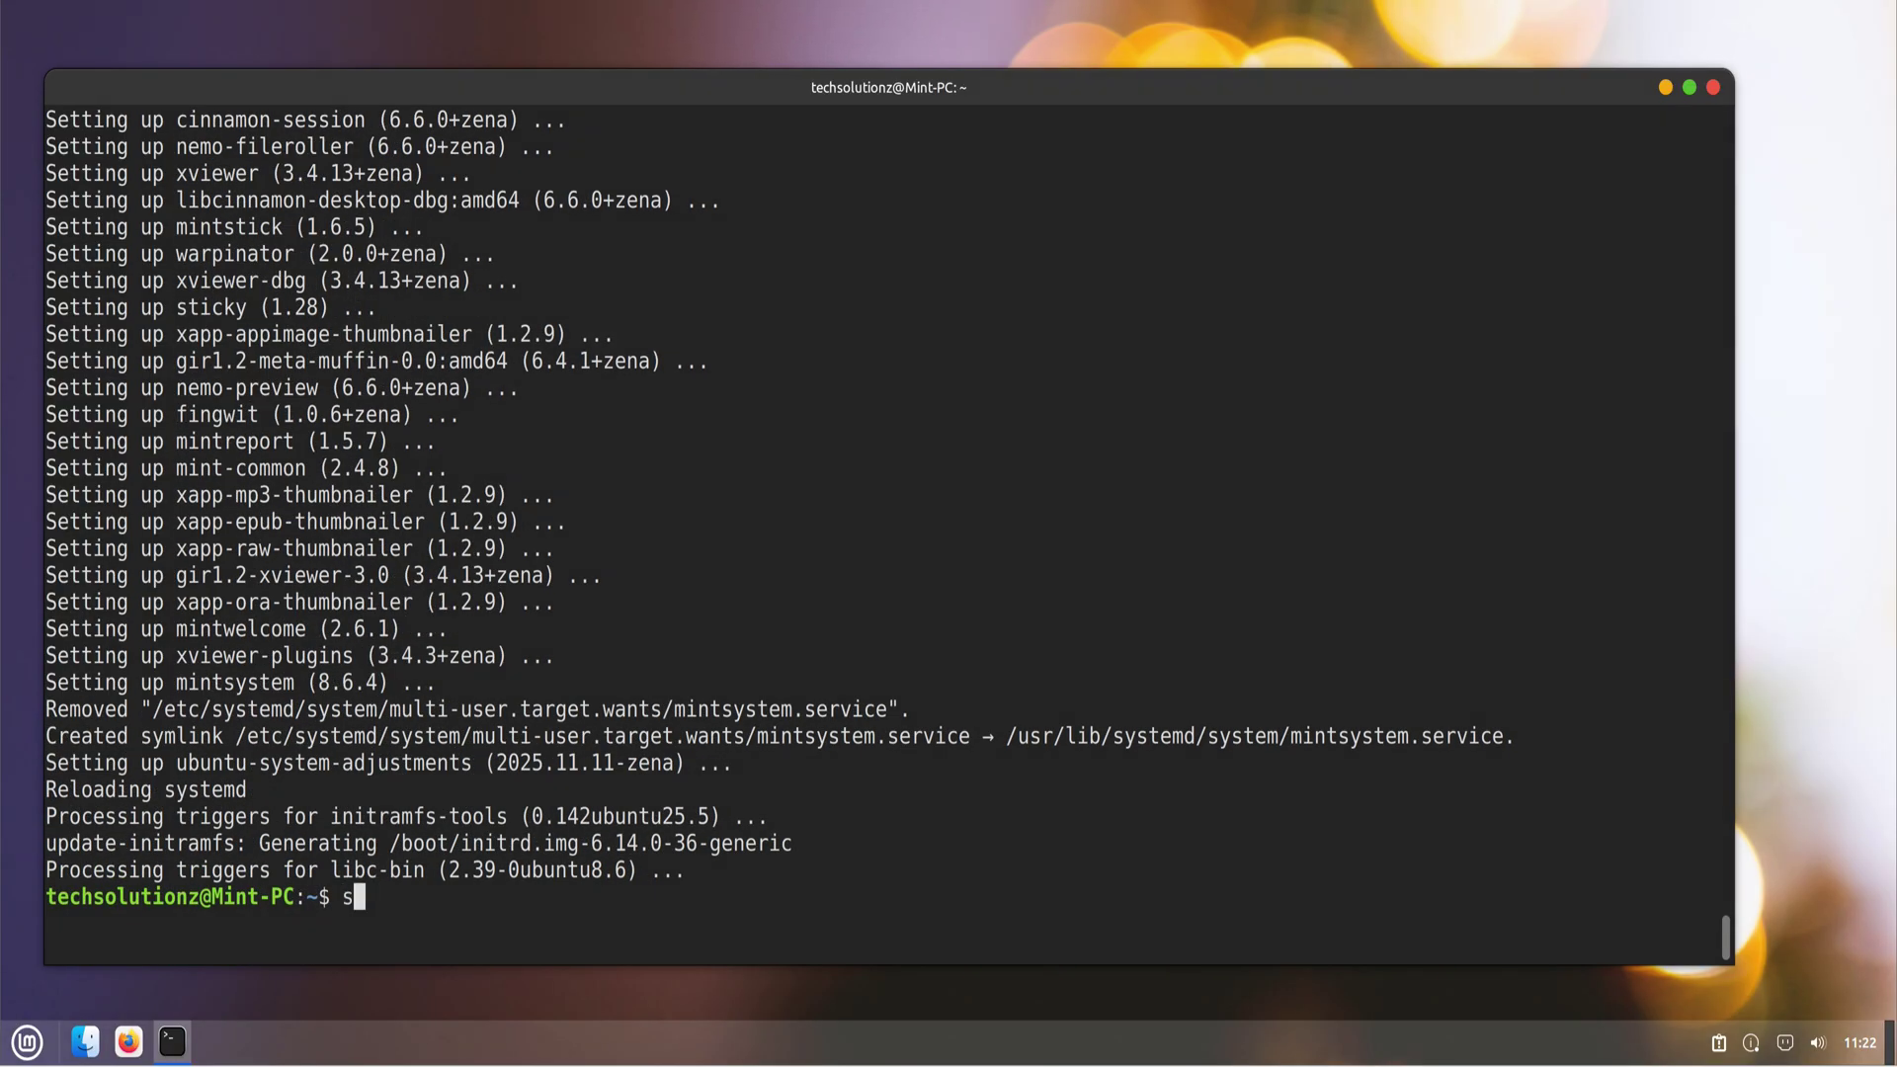
Fix the typo and run sudo reboot now to restart immediately
key("BackSpace")
type("o")
type(" reboot n")
type("ow")
key("Return")
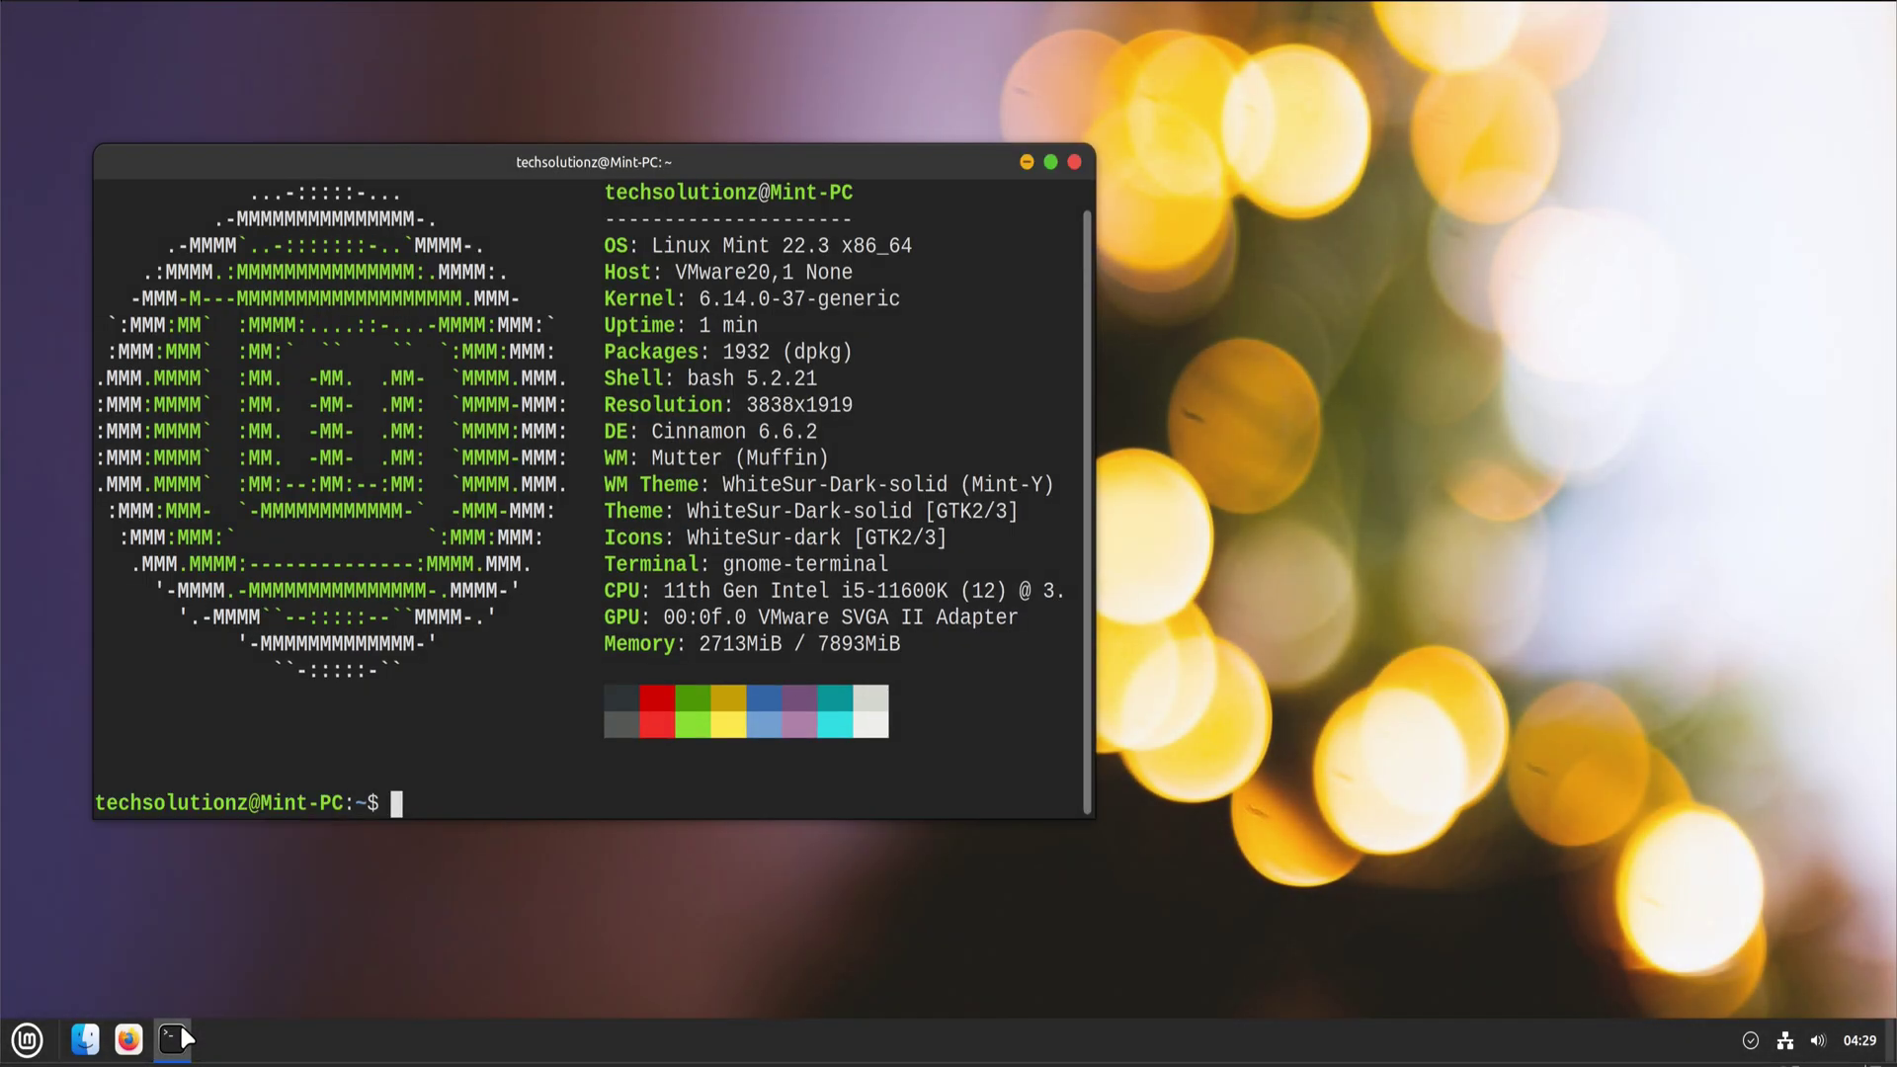
Highlight the neofetch OS (Mint 22.3), Kernel and Cinnamon 6.6.2 lines, then clear the highlight
mouse_move(911, 247)
left_mouse_down()
mouse_move(693, 226)
mouse_move(609, 245)
left_mouse_up()
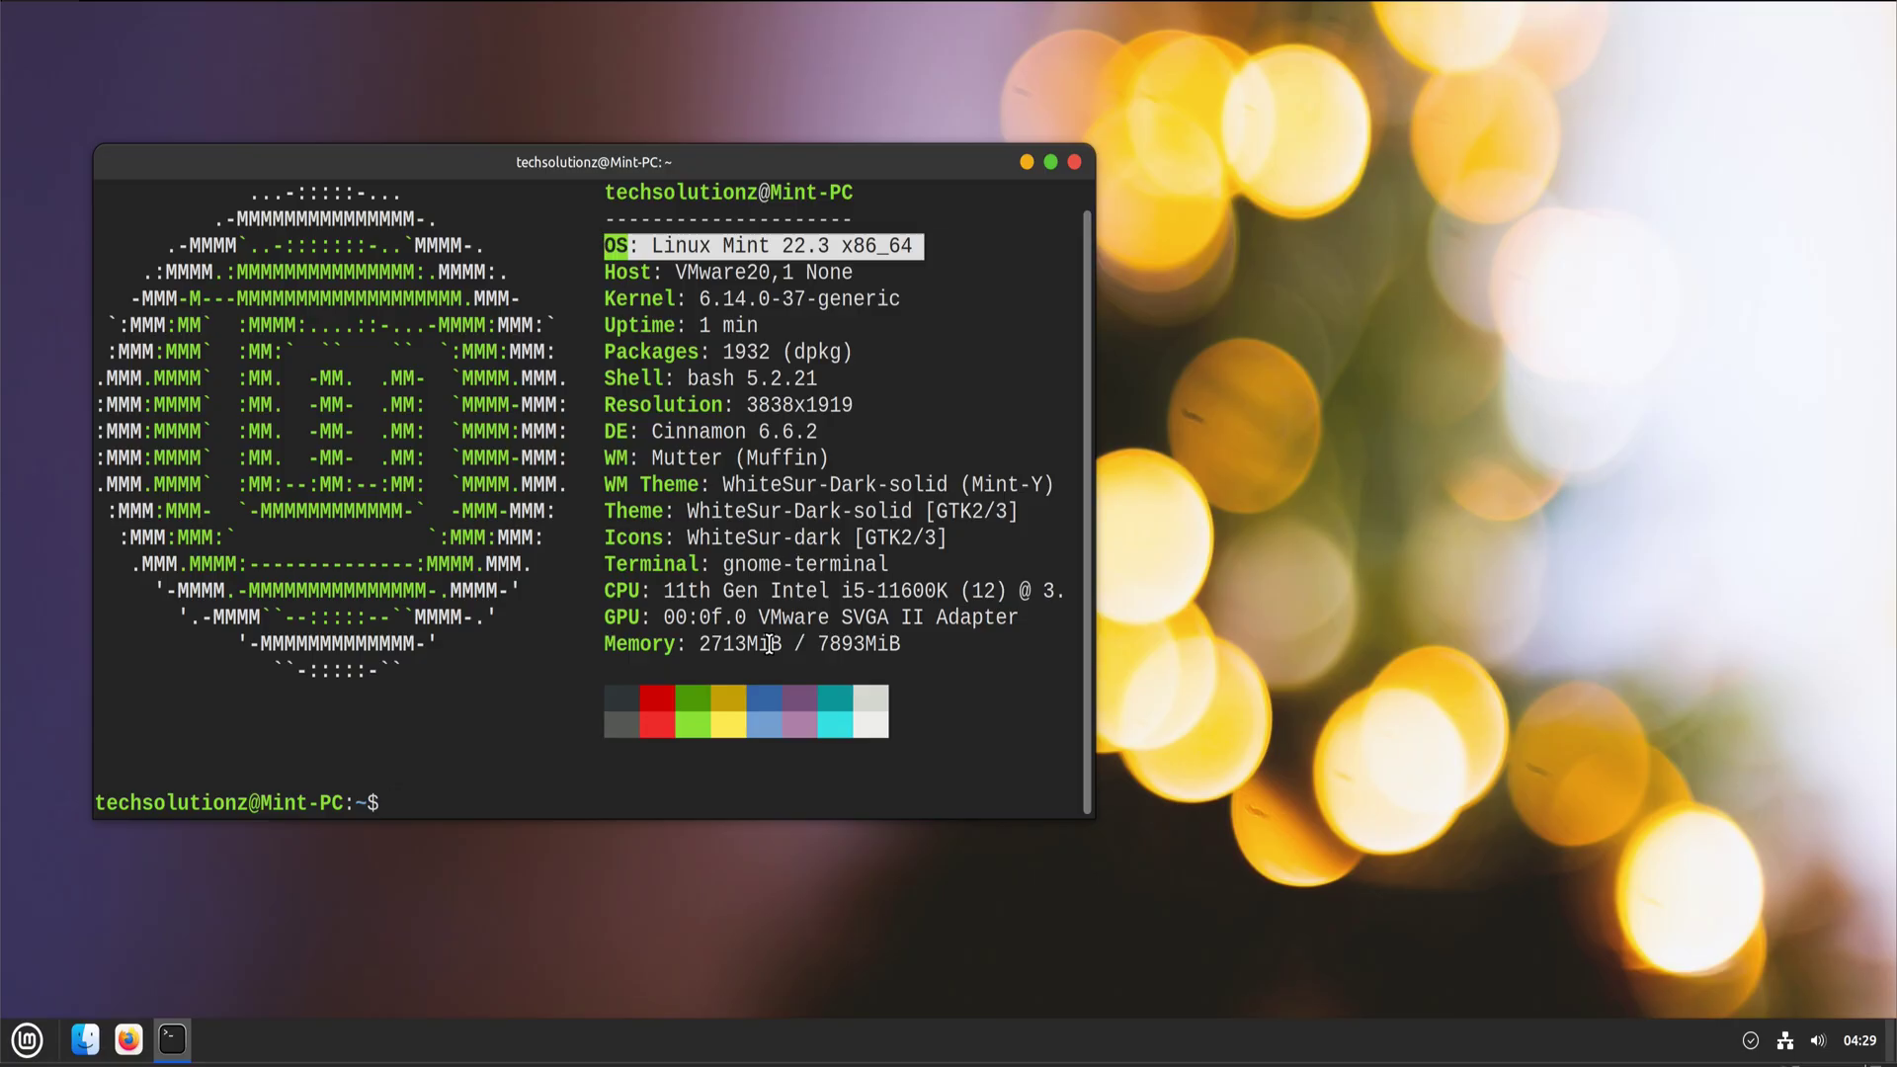
left_click_drag(933, 299, 604, 298)
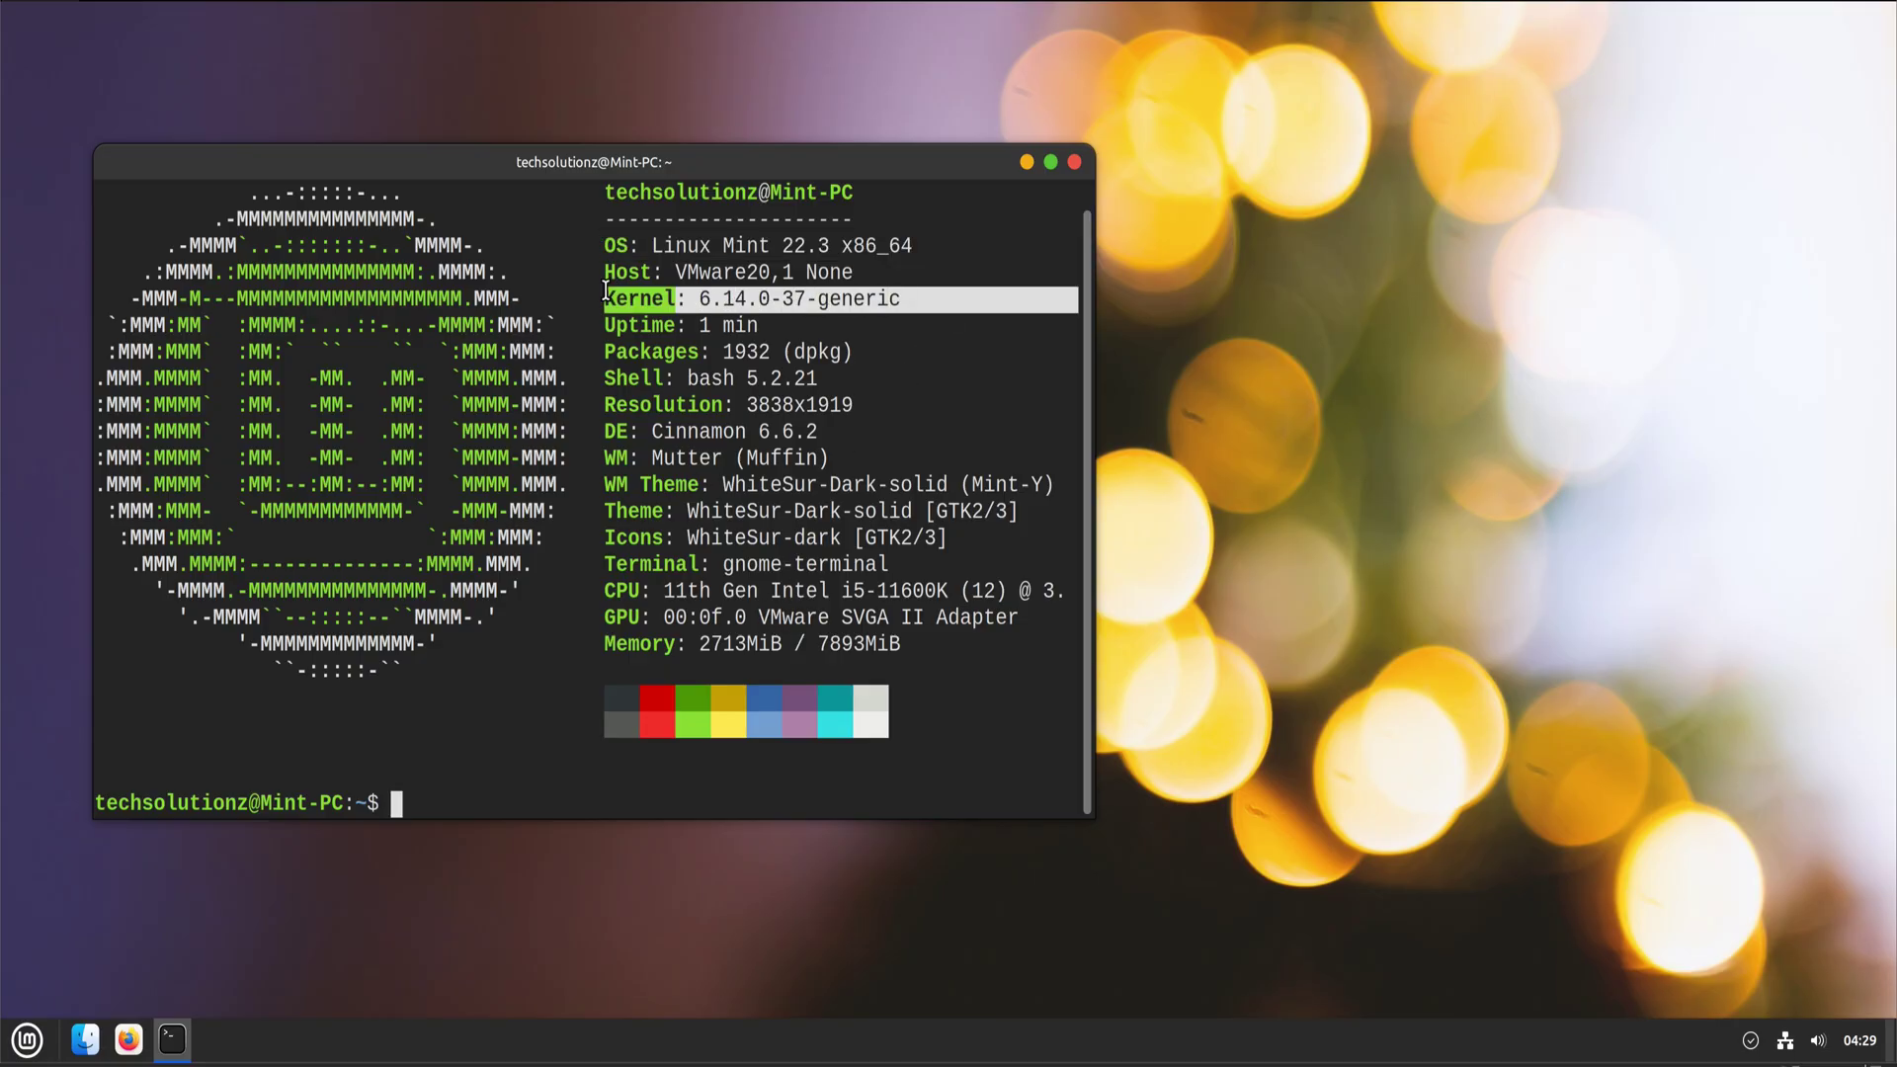
left_click_drag(838, 432, 596, 432)
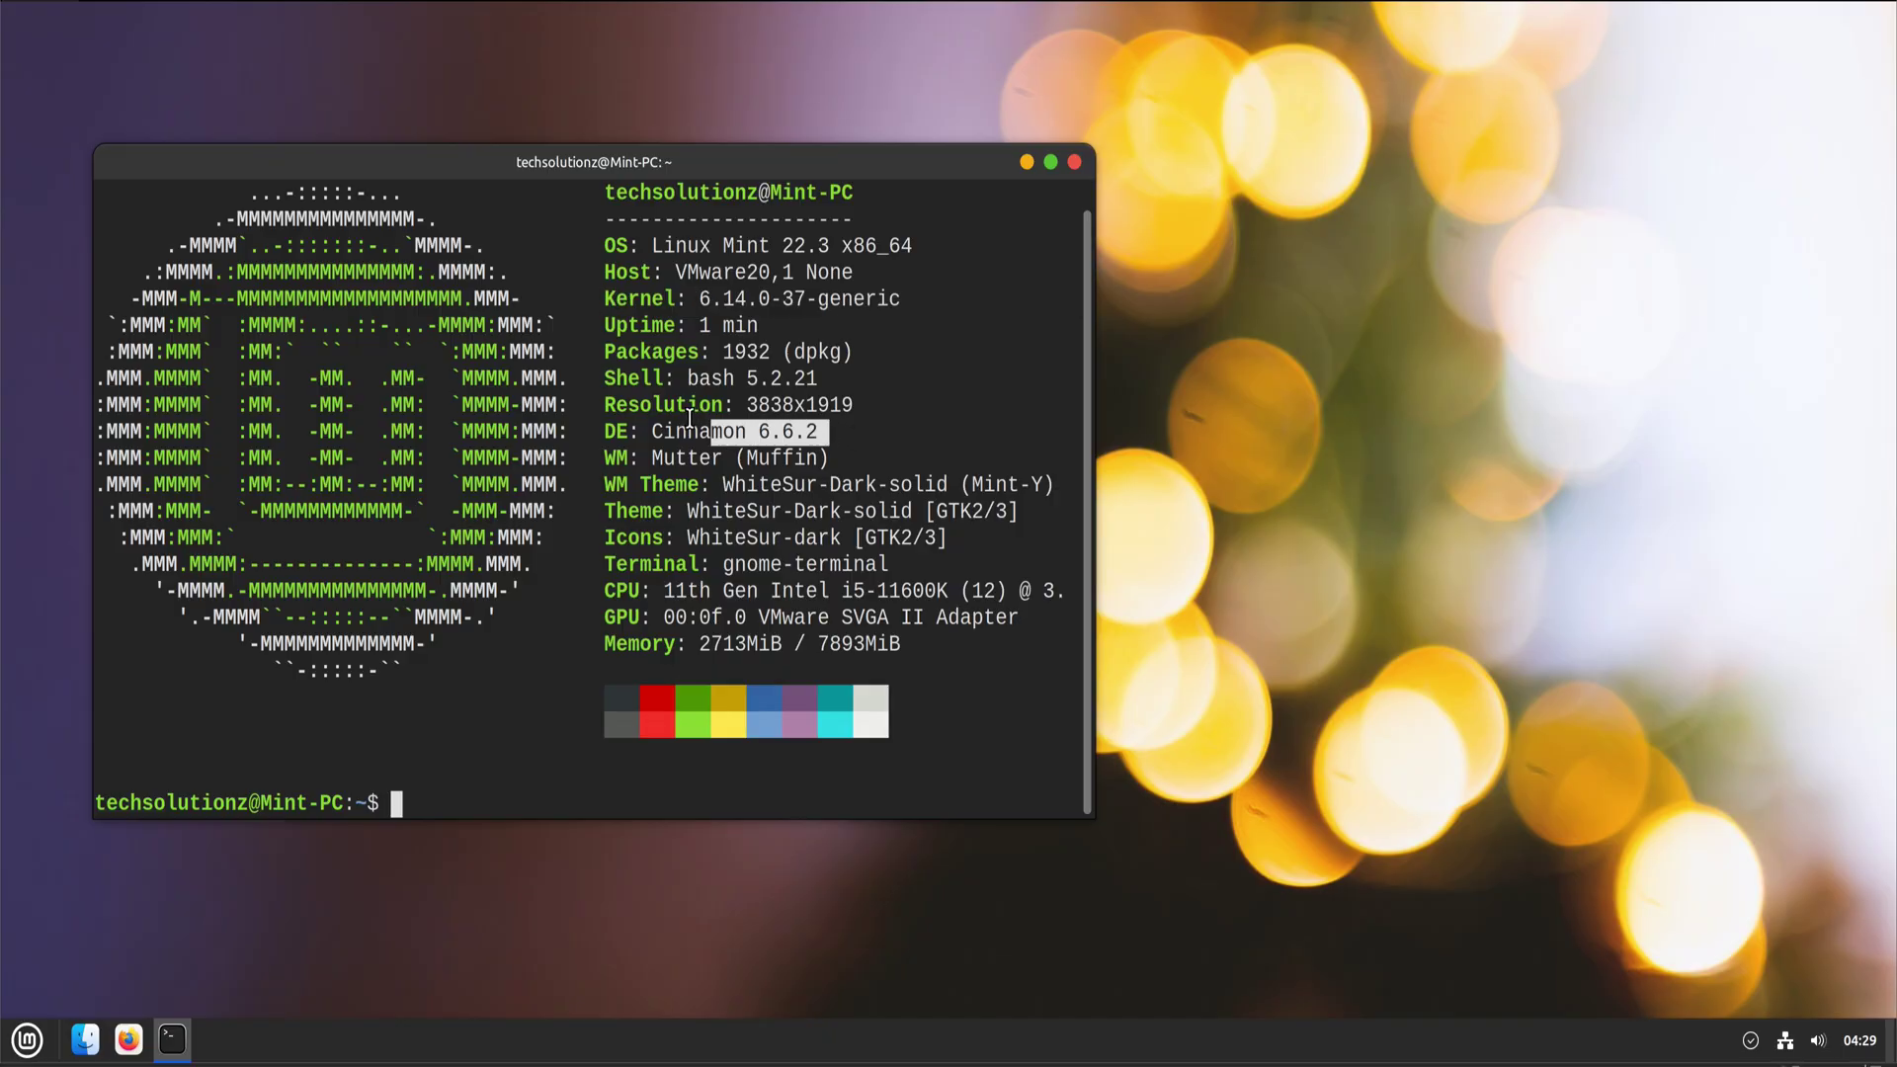
left_click(860, 780)
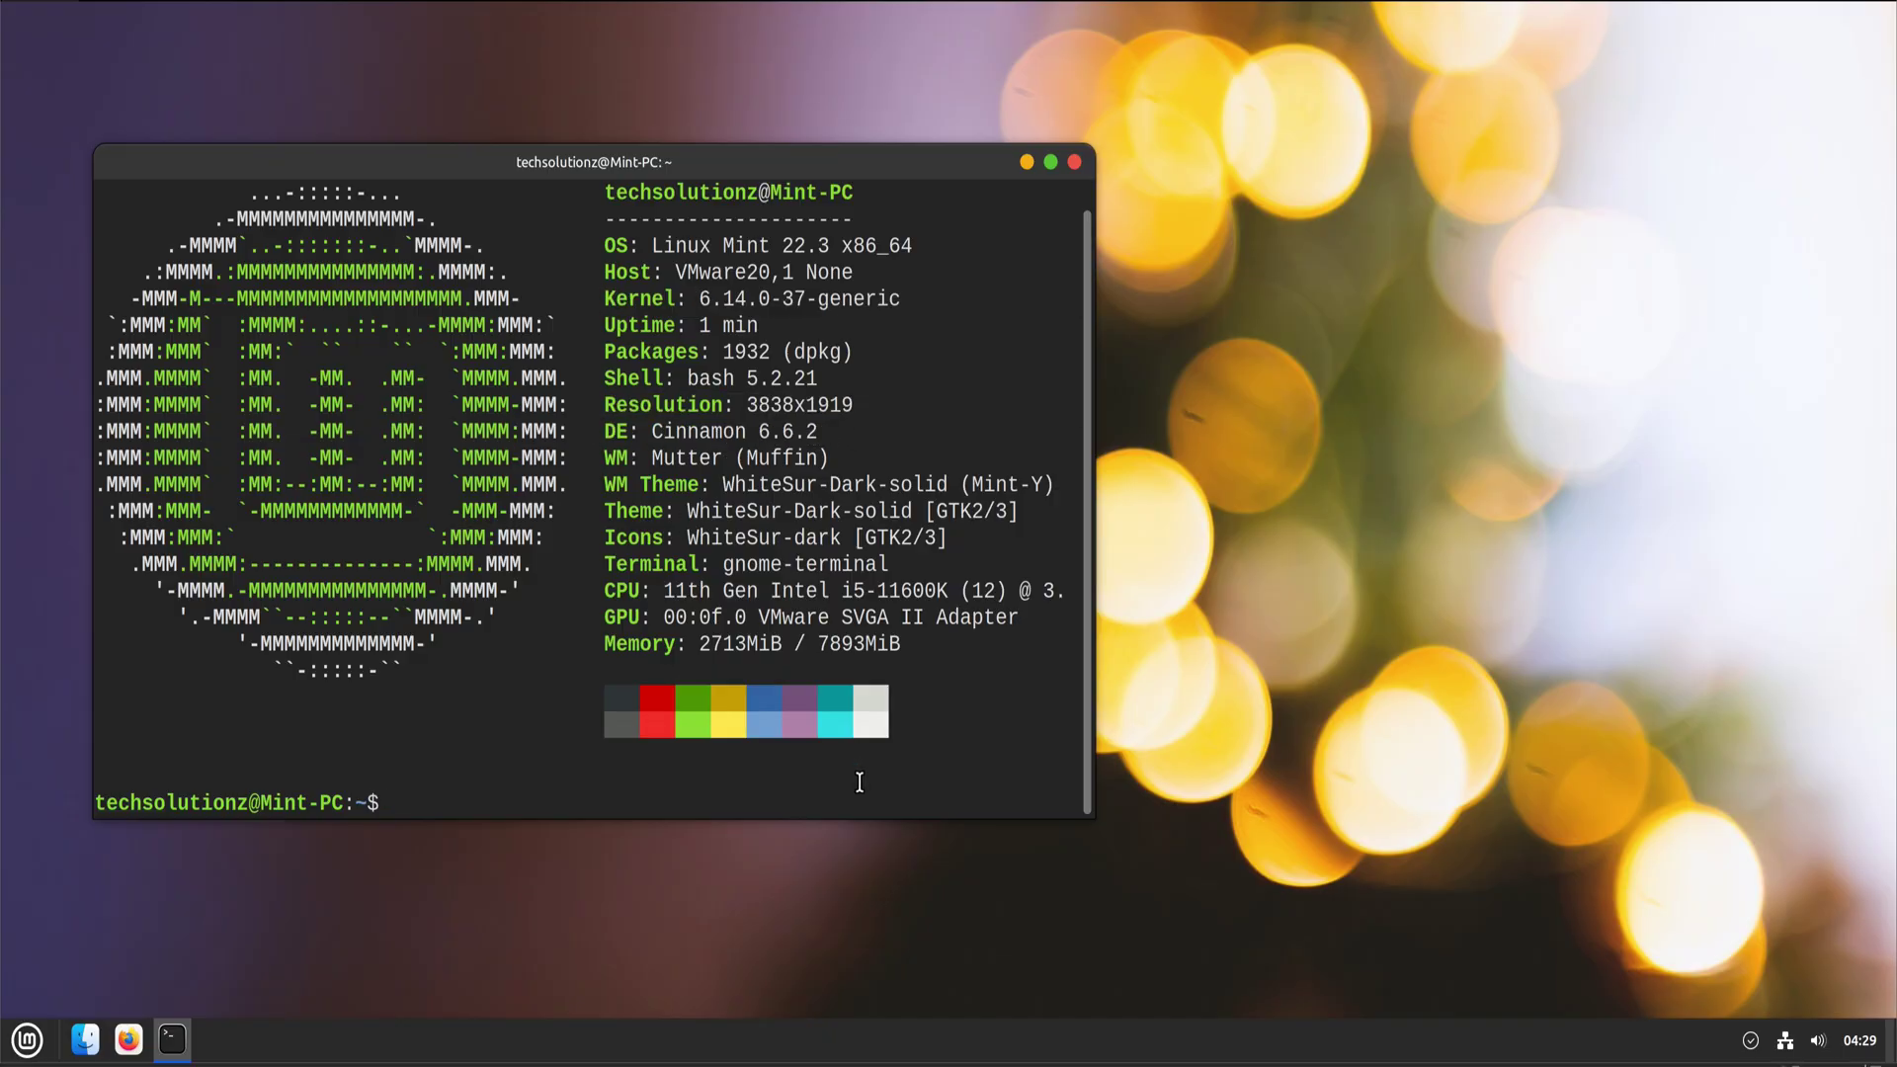
type("exit")
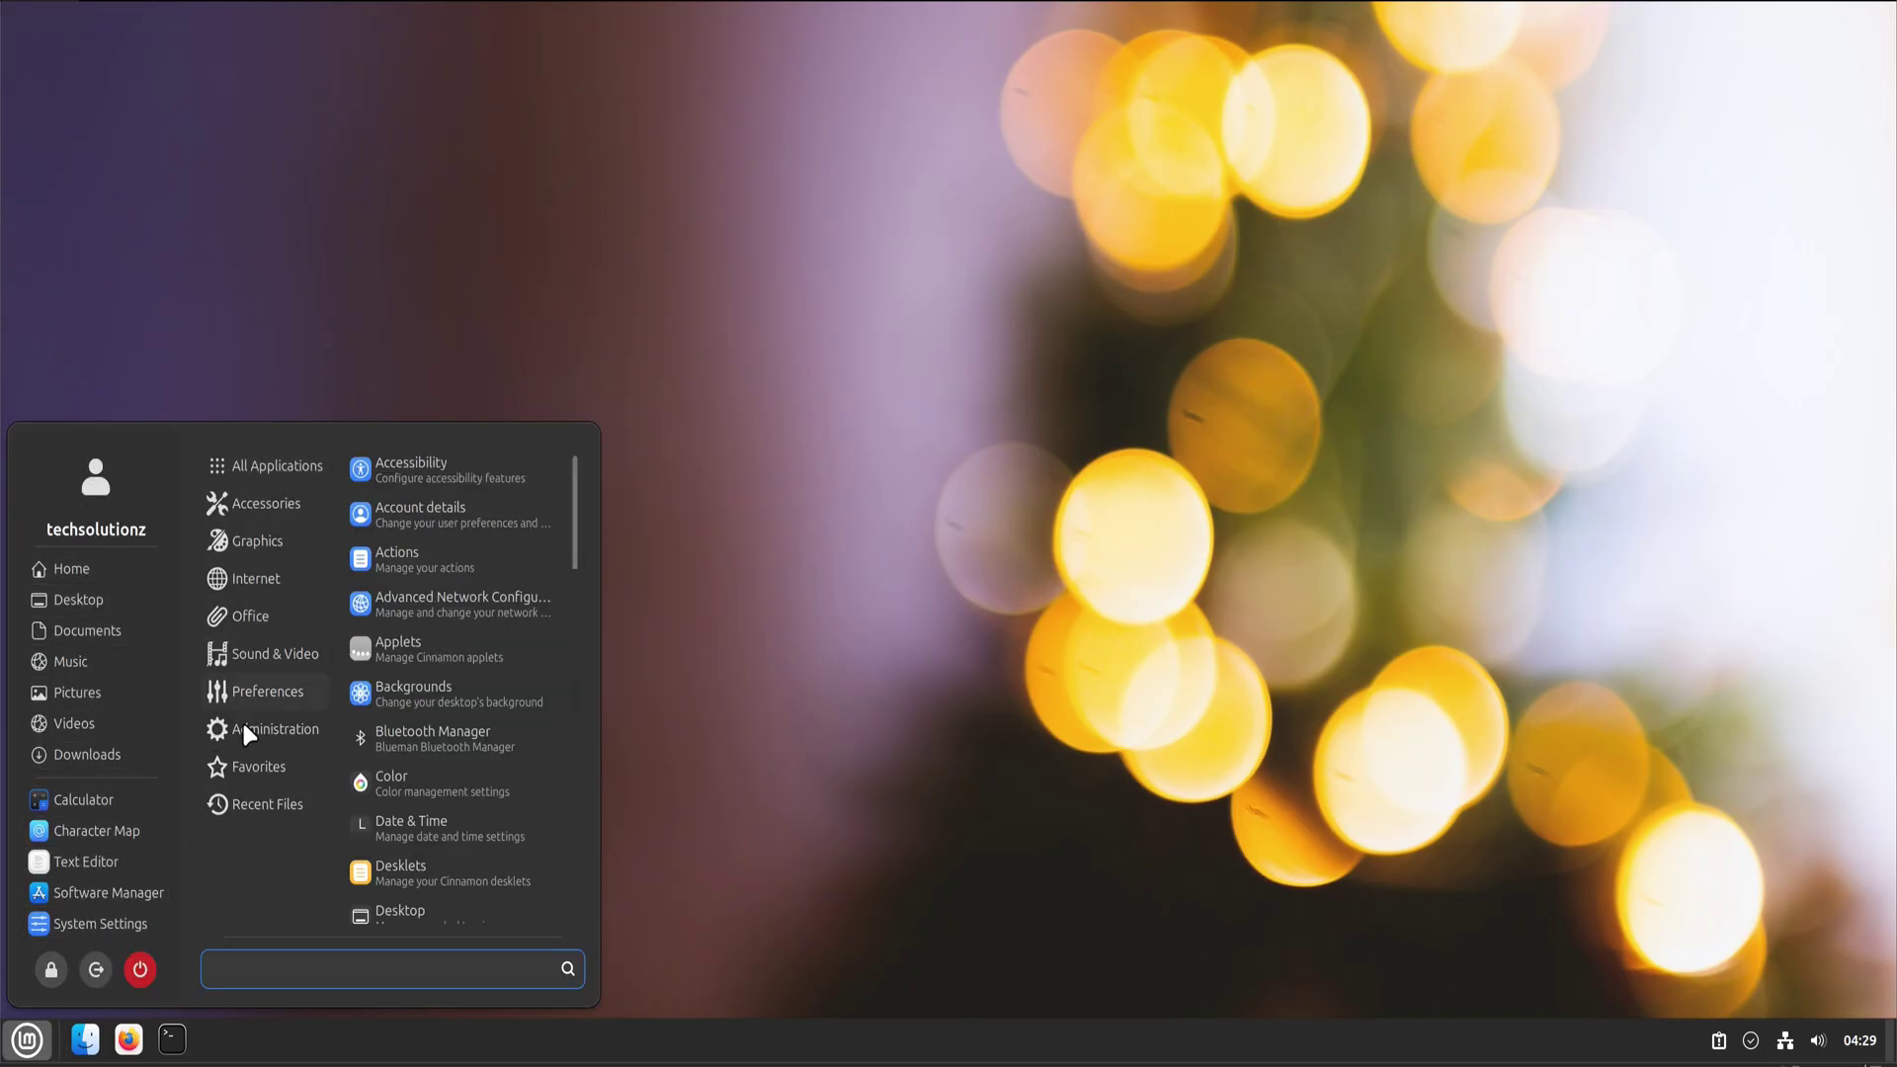
type("s")
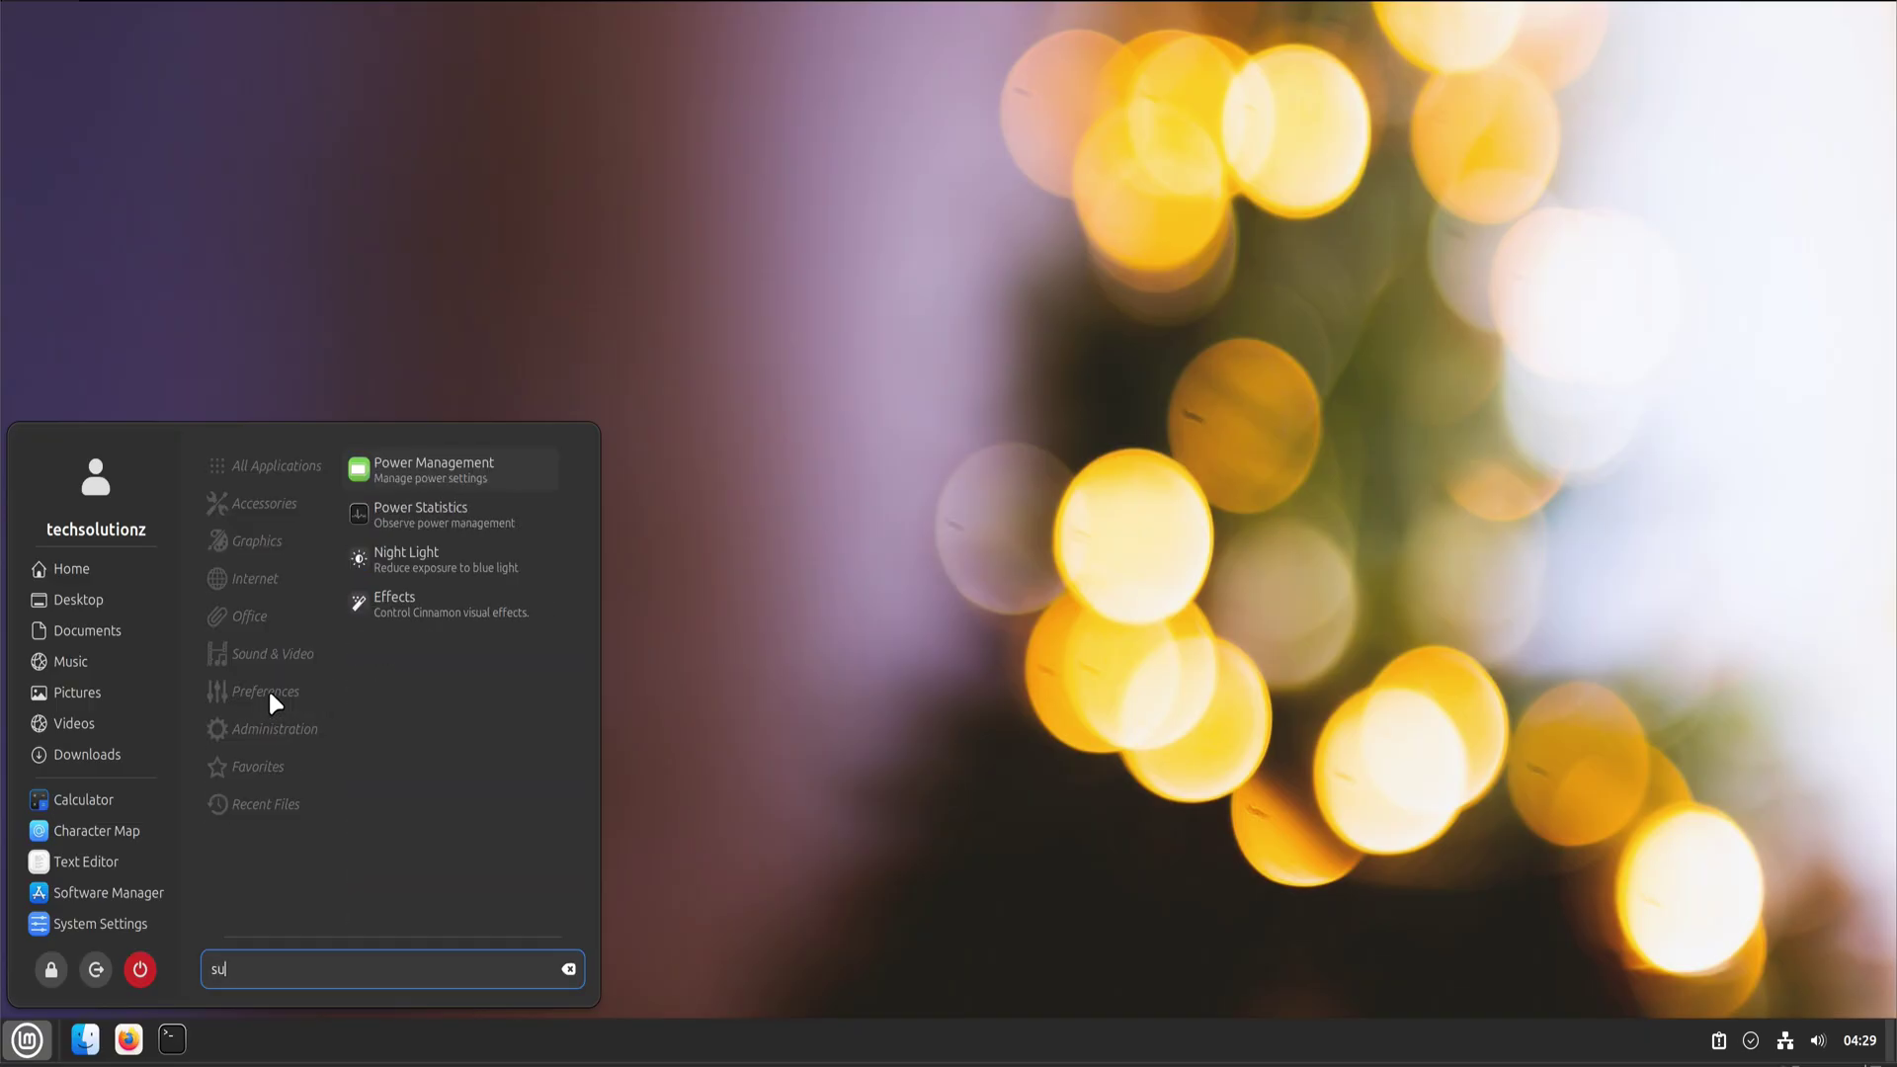
type("yst")
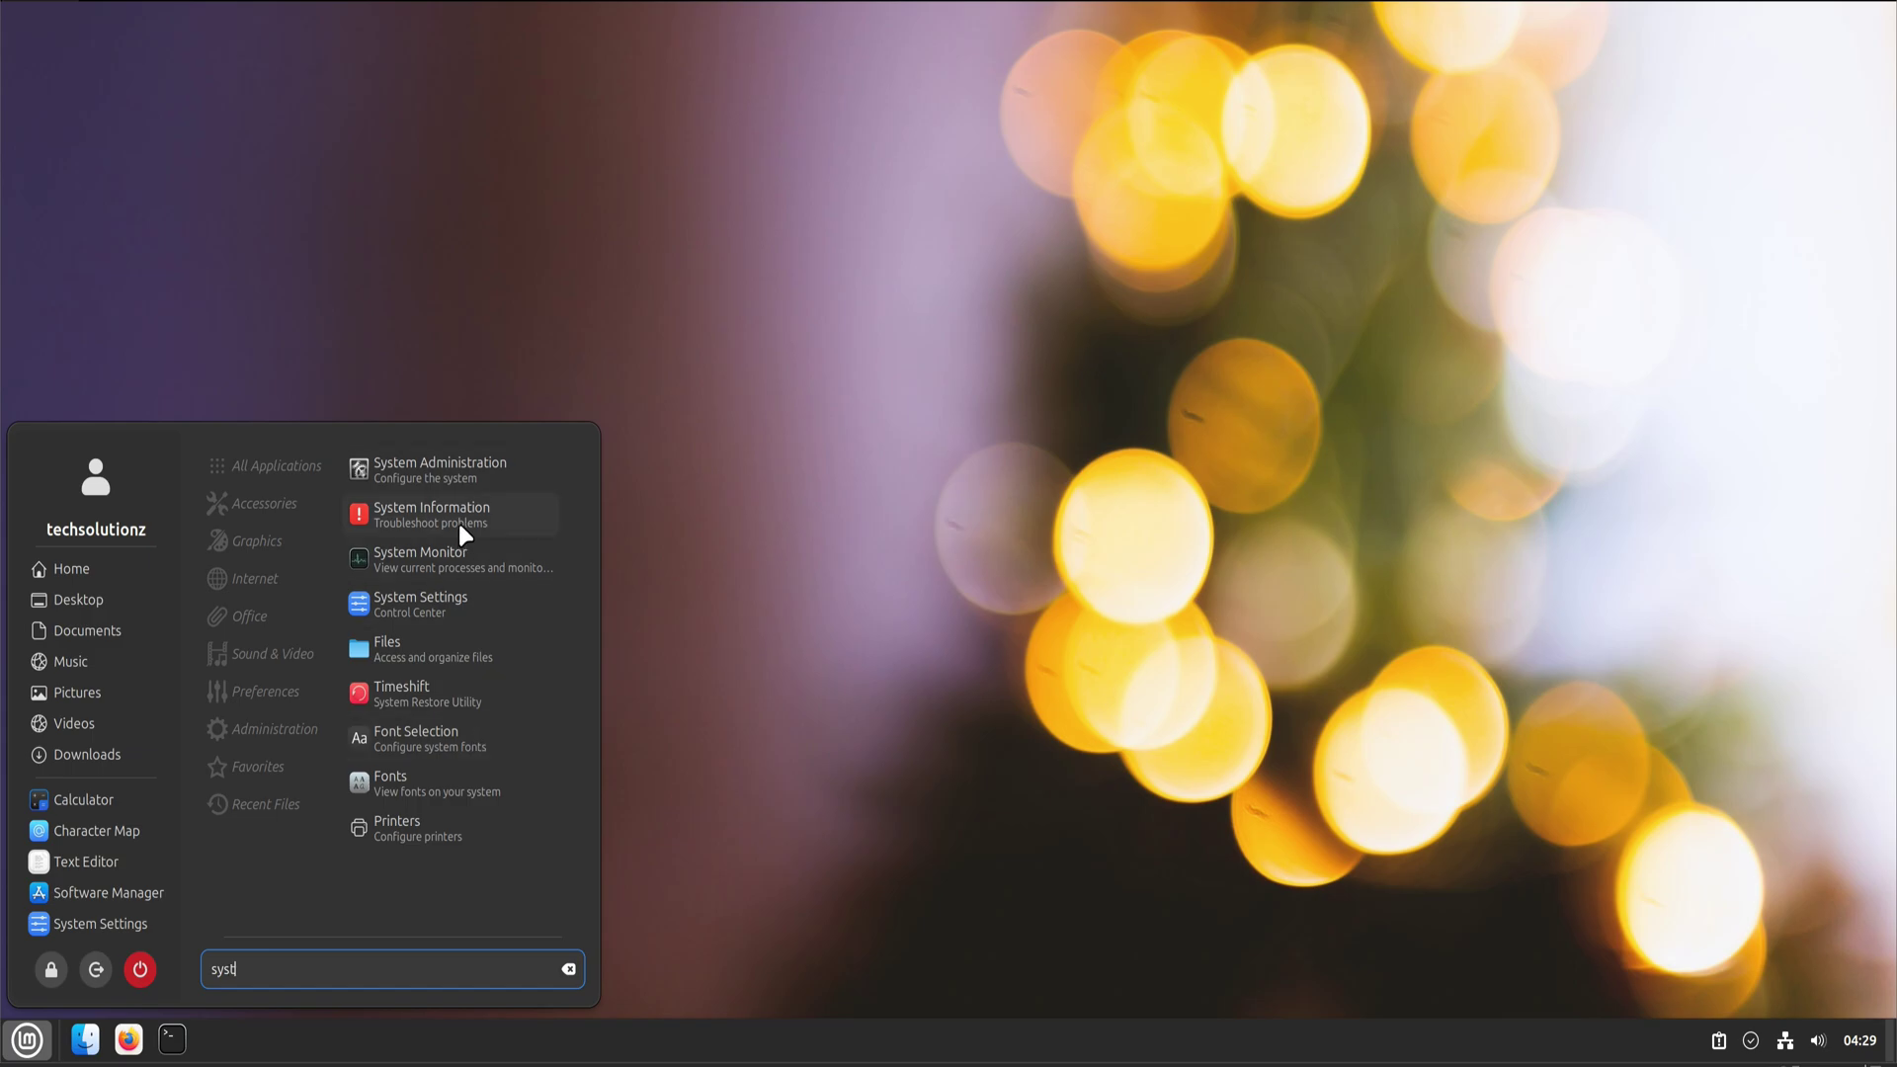
Launch System Information from the Cinnamon menu's 'sys' search results
left_click(457, 521)
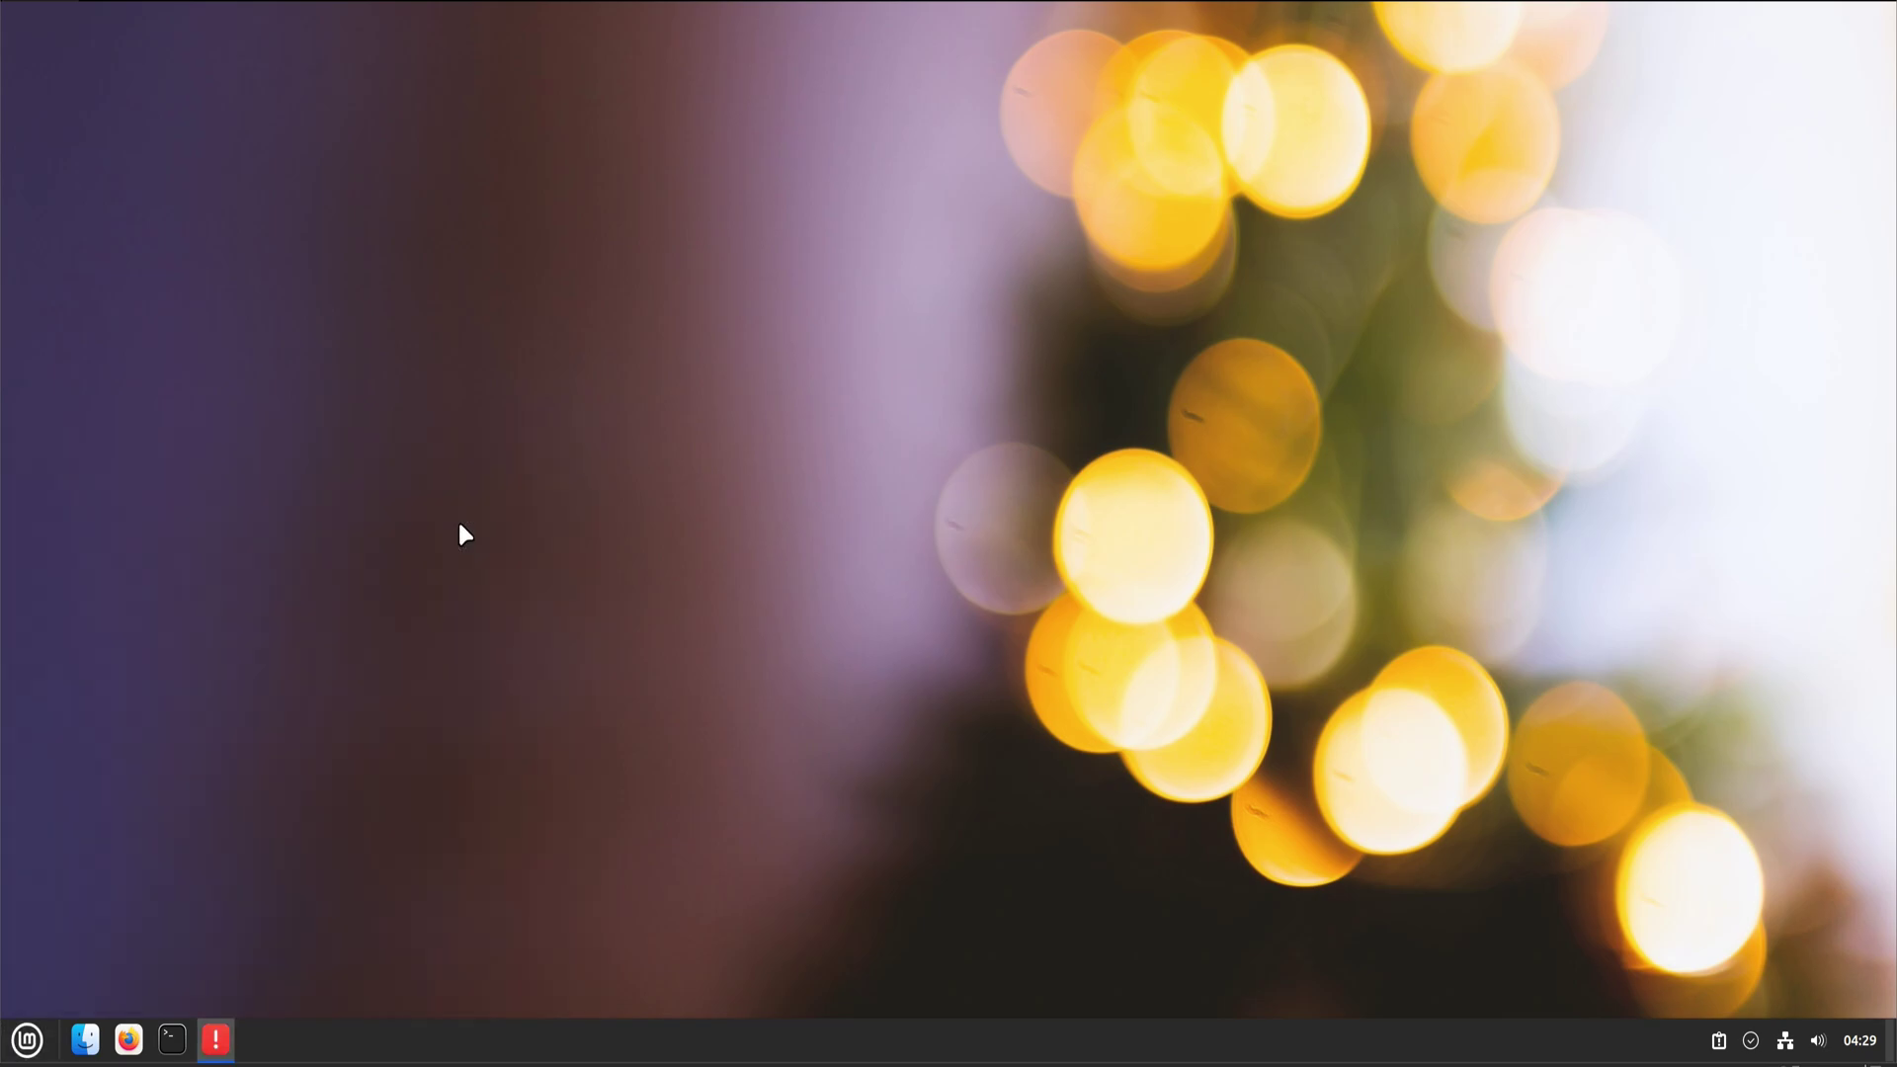